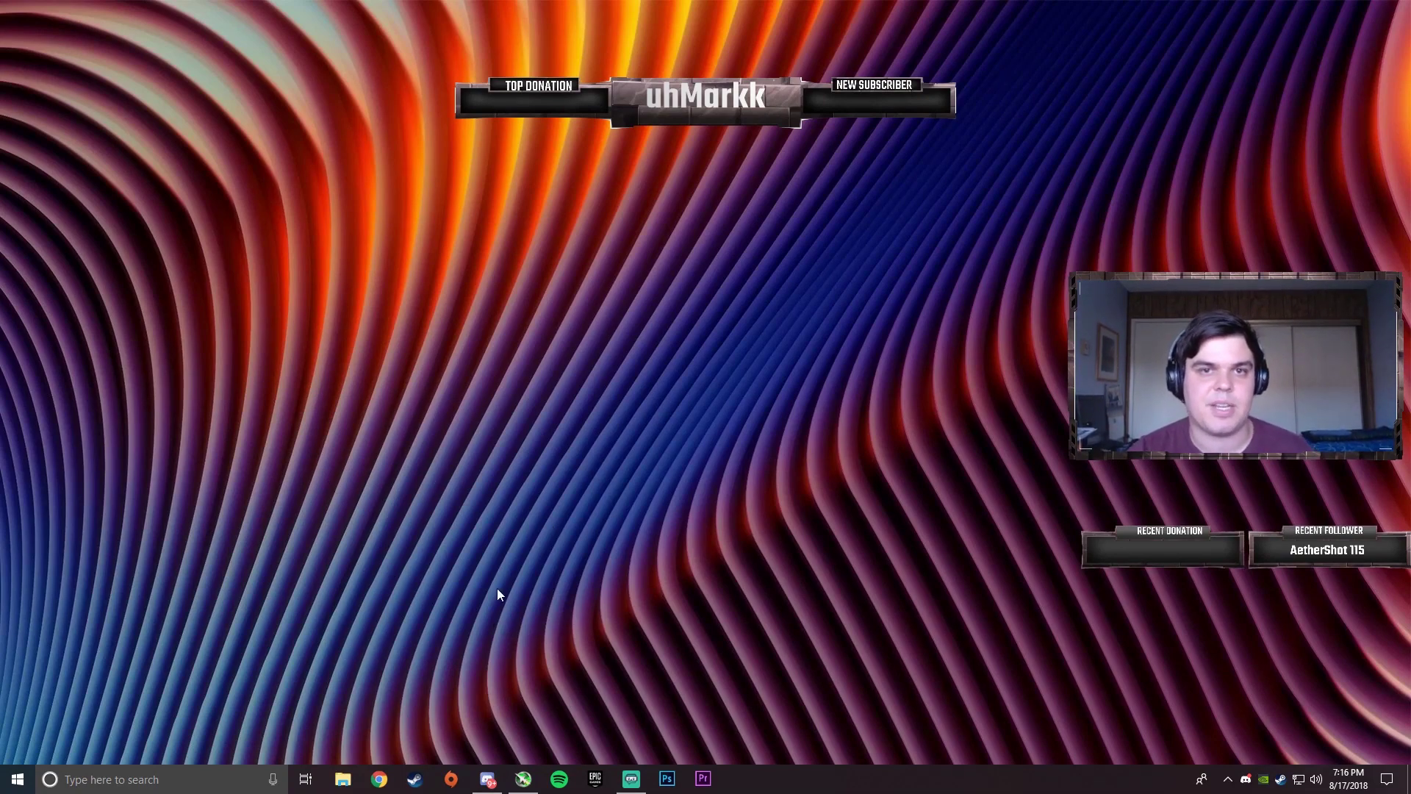
# Search Chrome for 'msi afterburner' and open MSI's official Afterburner page.
pyautogui.click(379, 780)
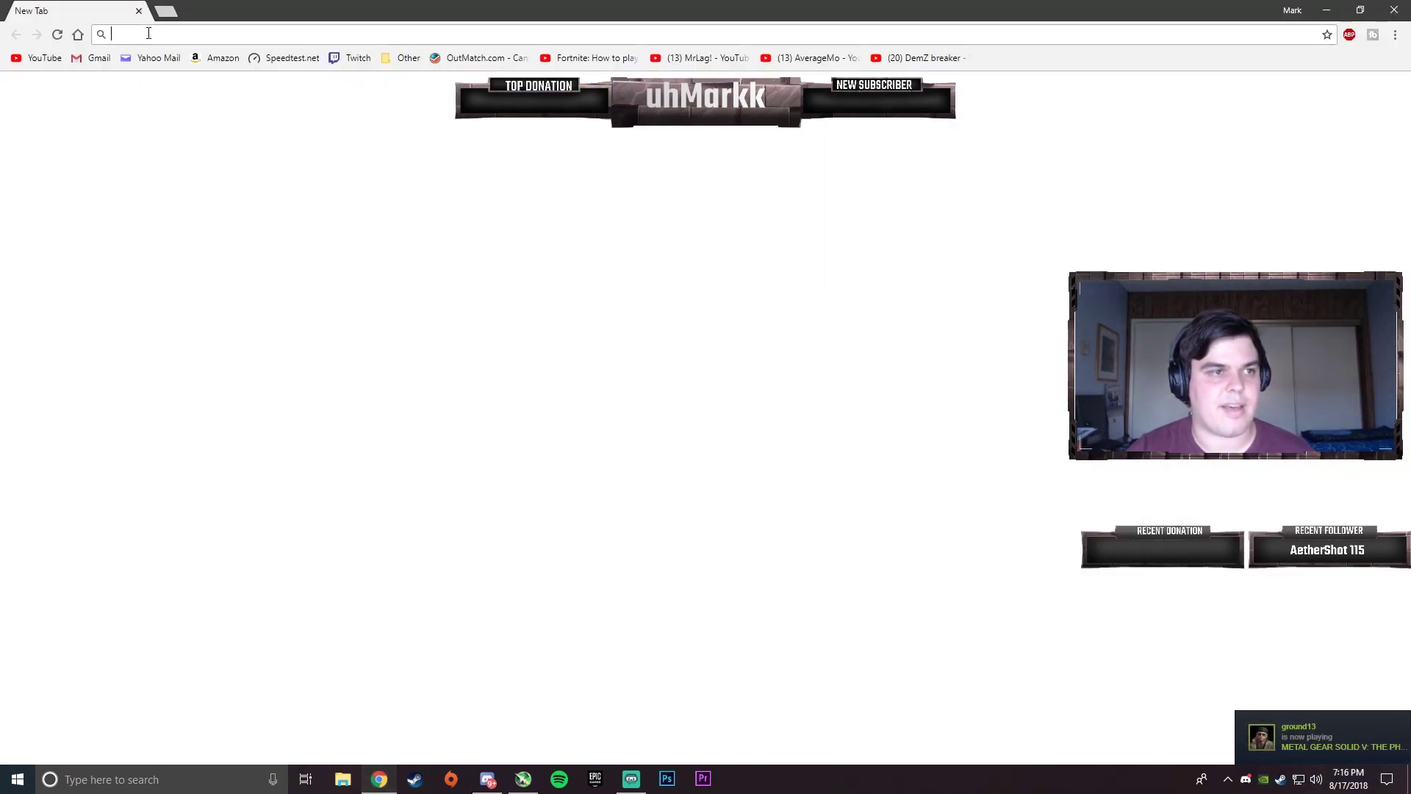
pyautogui.write('msi afterburner')
pyautogui.press('Return')
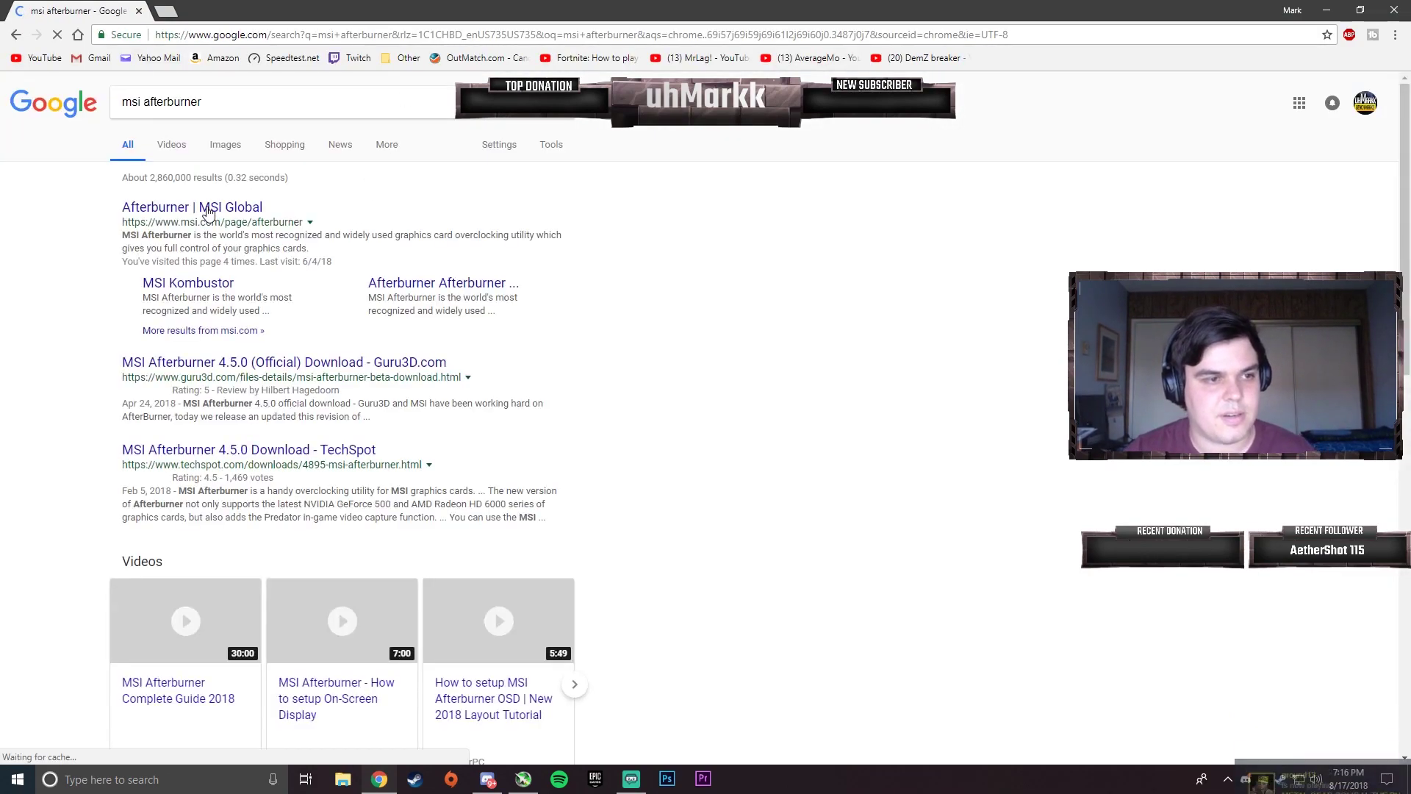
pyautogui.click(205, 208)
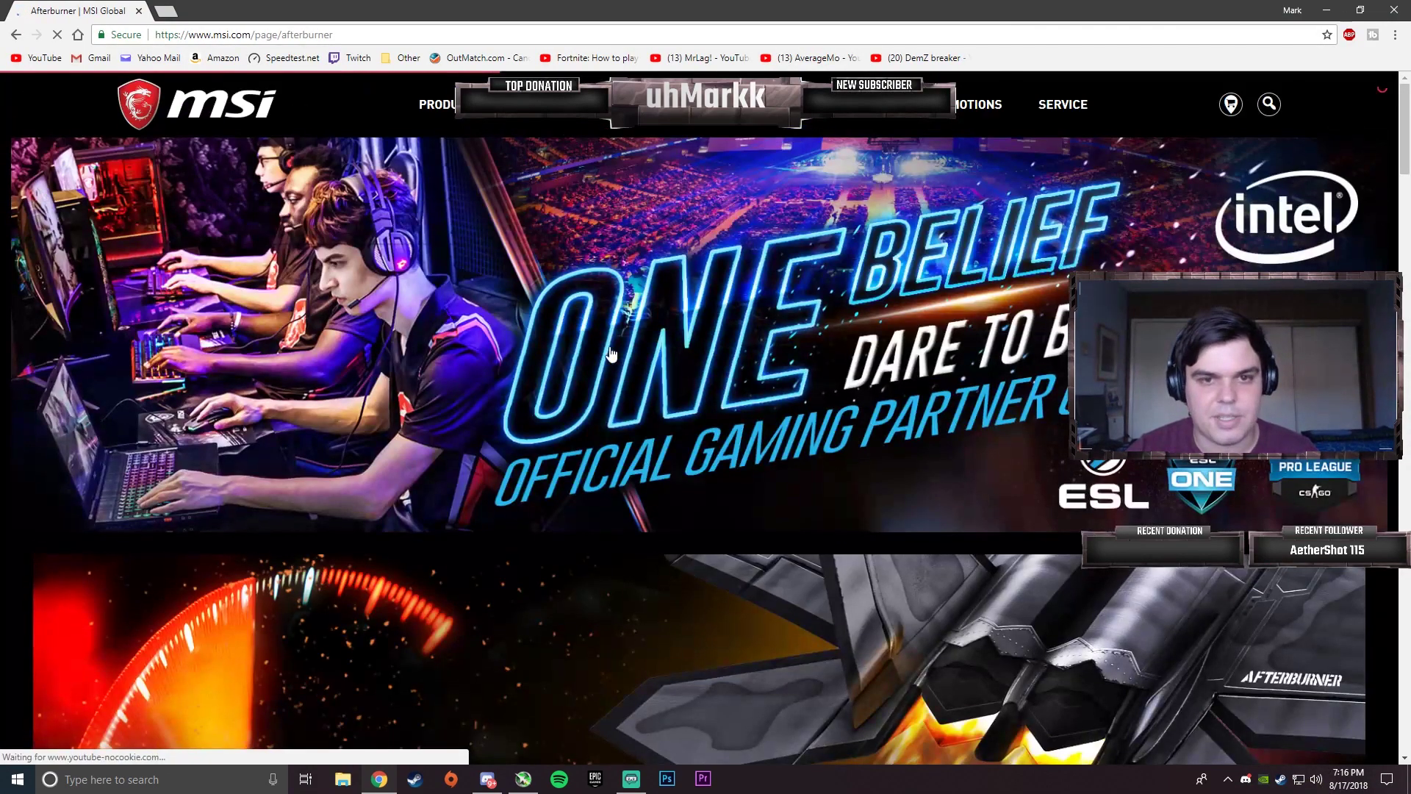
# Download the Afterburner installer zip from the Downloads section and un-maximize the browser.
pyautogui.scroll(-8, 606, 338)
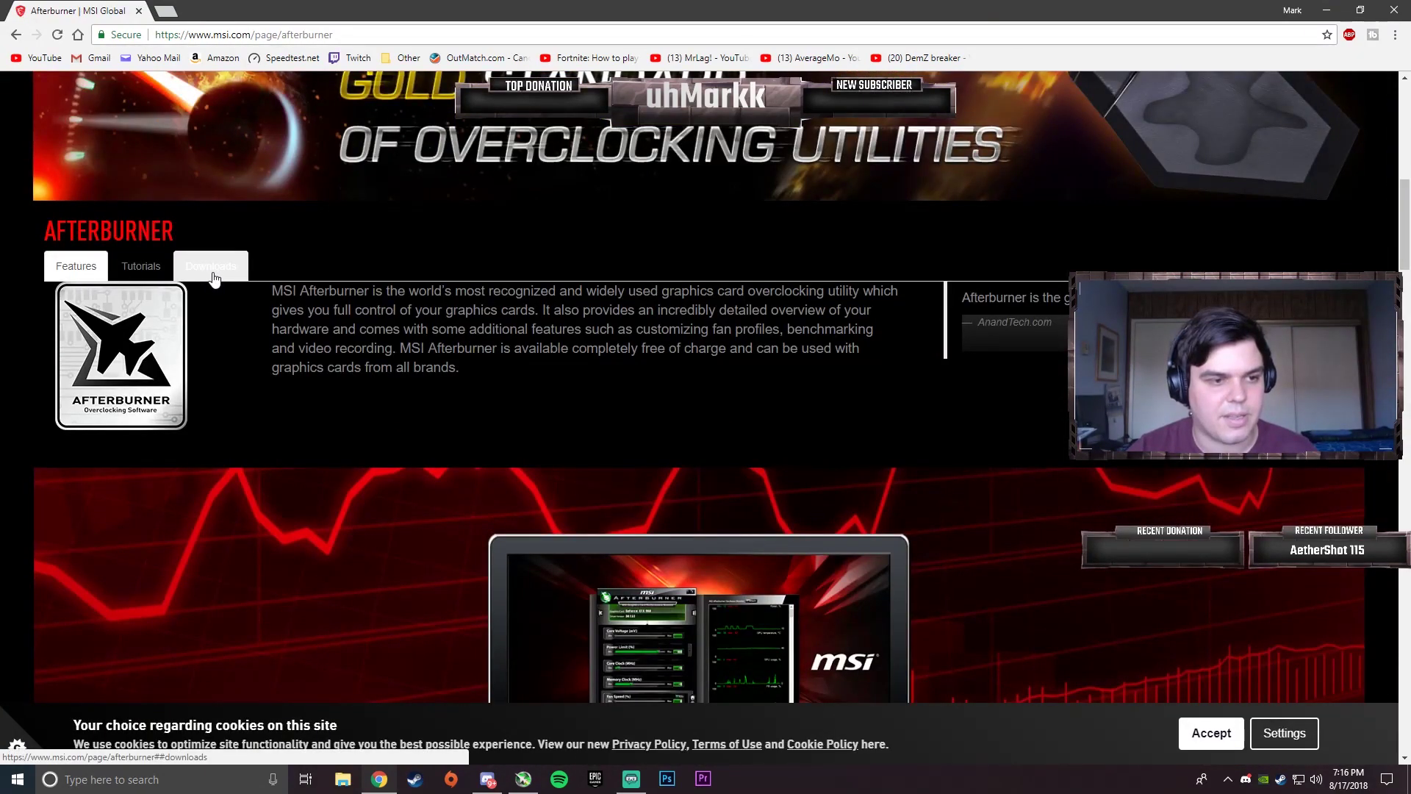
pyautogui.click(212, 267)
pyautogui.click(300, 334)
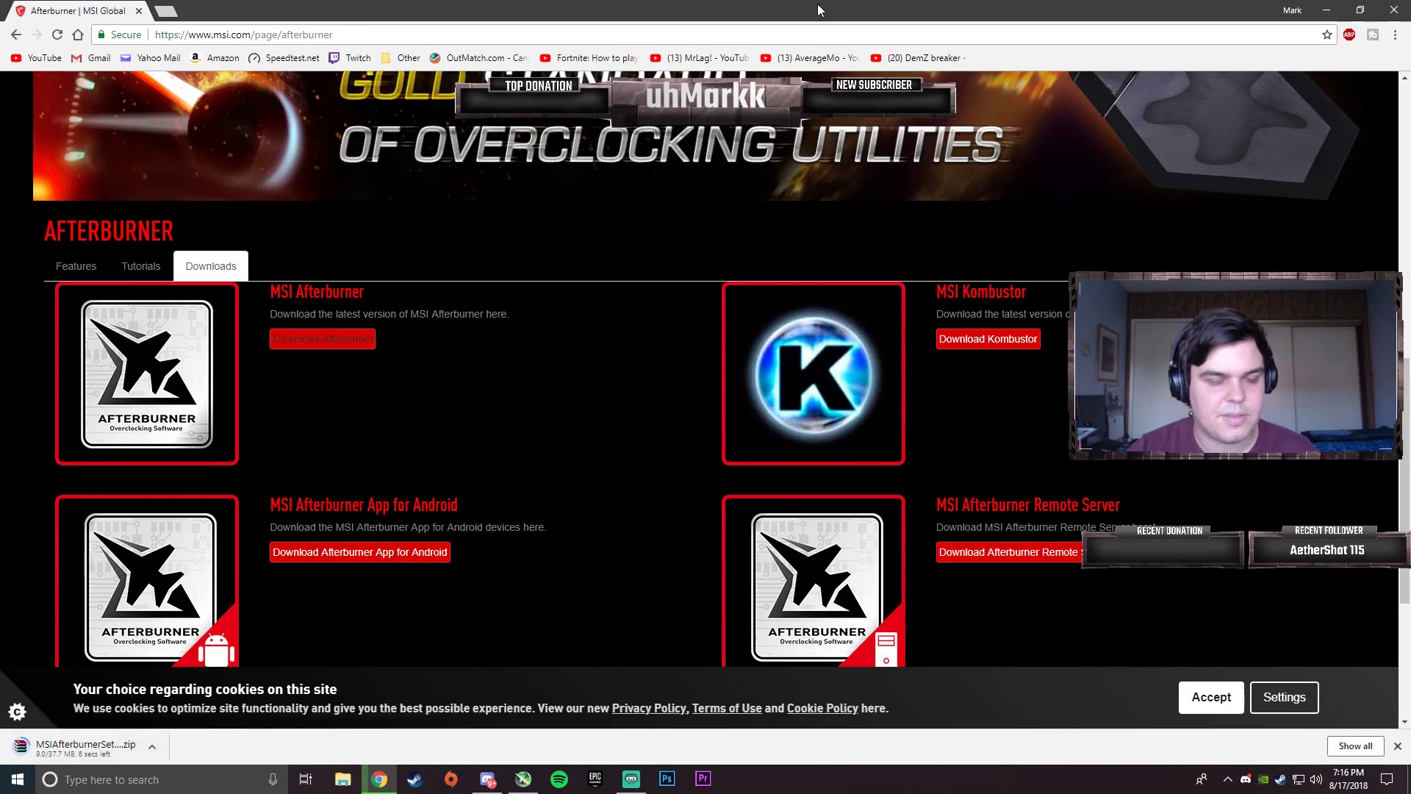
pyautogui.moveTo(826, 9); pyautogui.dragTo(906, 16)
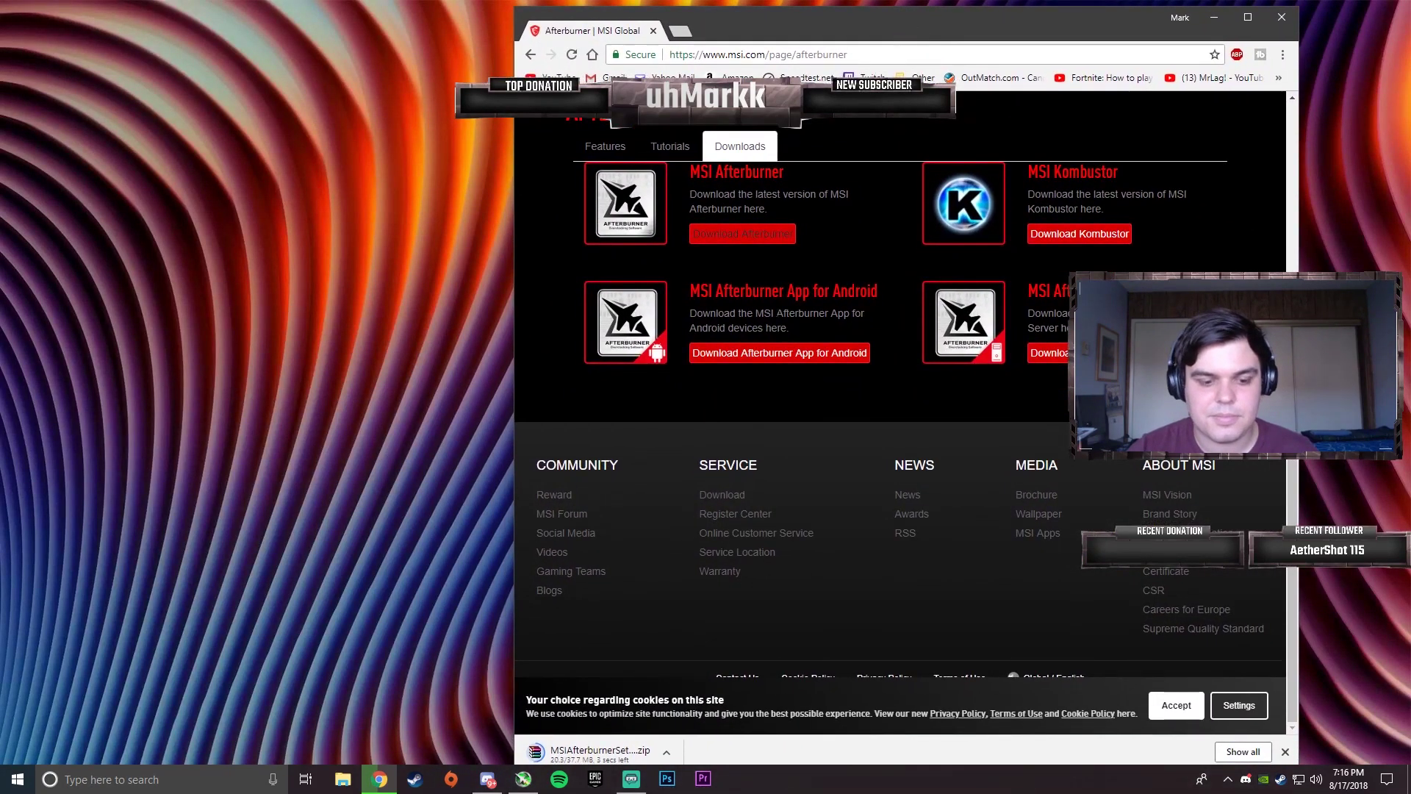
# Extract MSIAfterburnerSetup450.exe from the zip's 4.5.0 folder to the desktop, then close WinRAR.
pyautogui.click(588, 753)
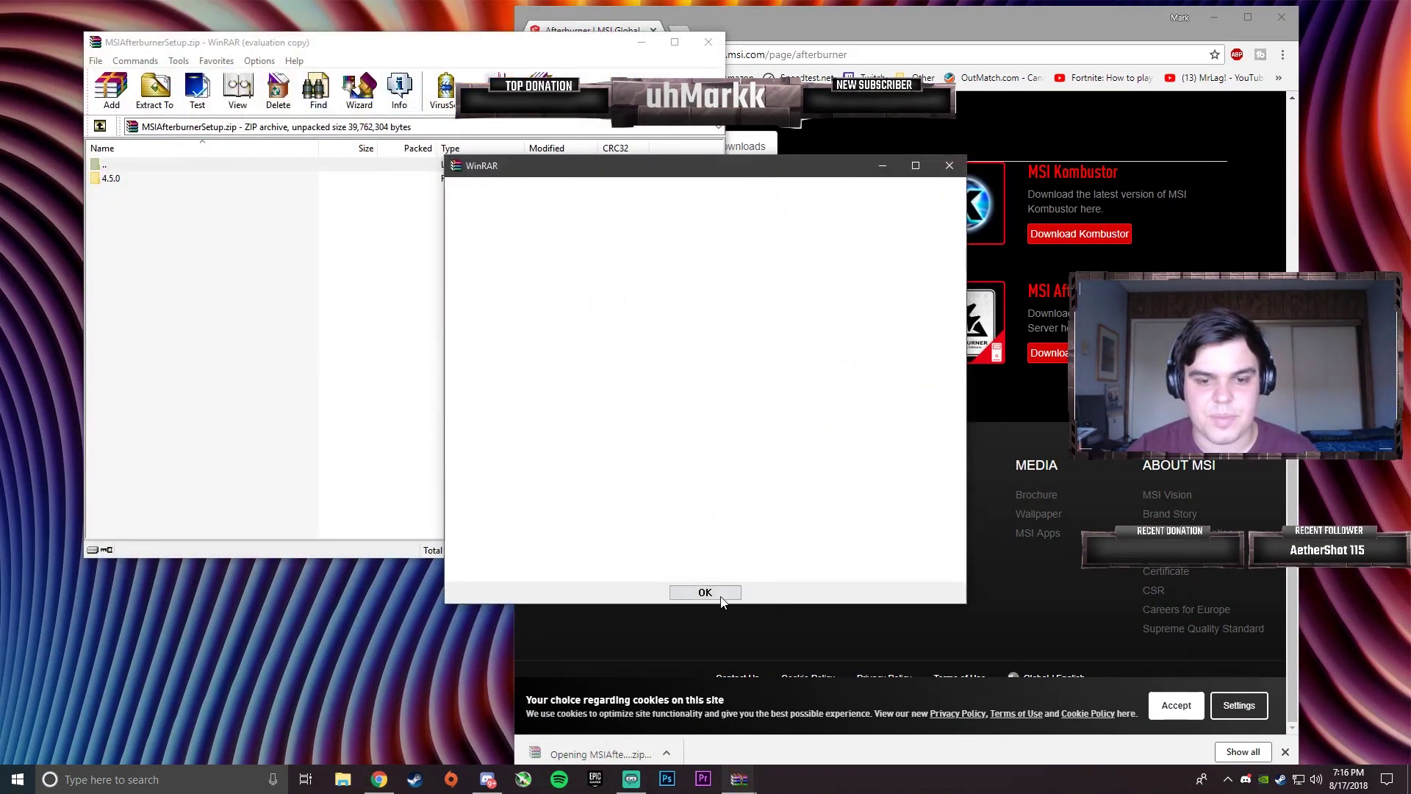
pyautogui.click(706, 591)
pyautogui.moveTo(446, 48); pyautogui.dragTo(827, 70)
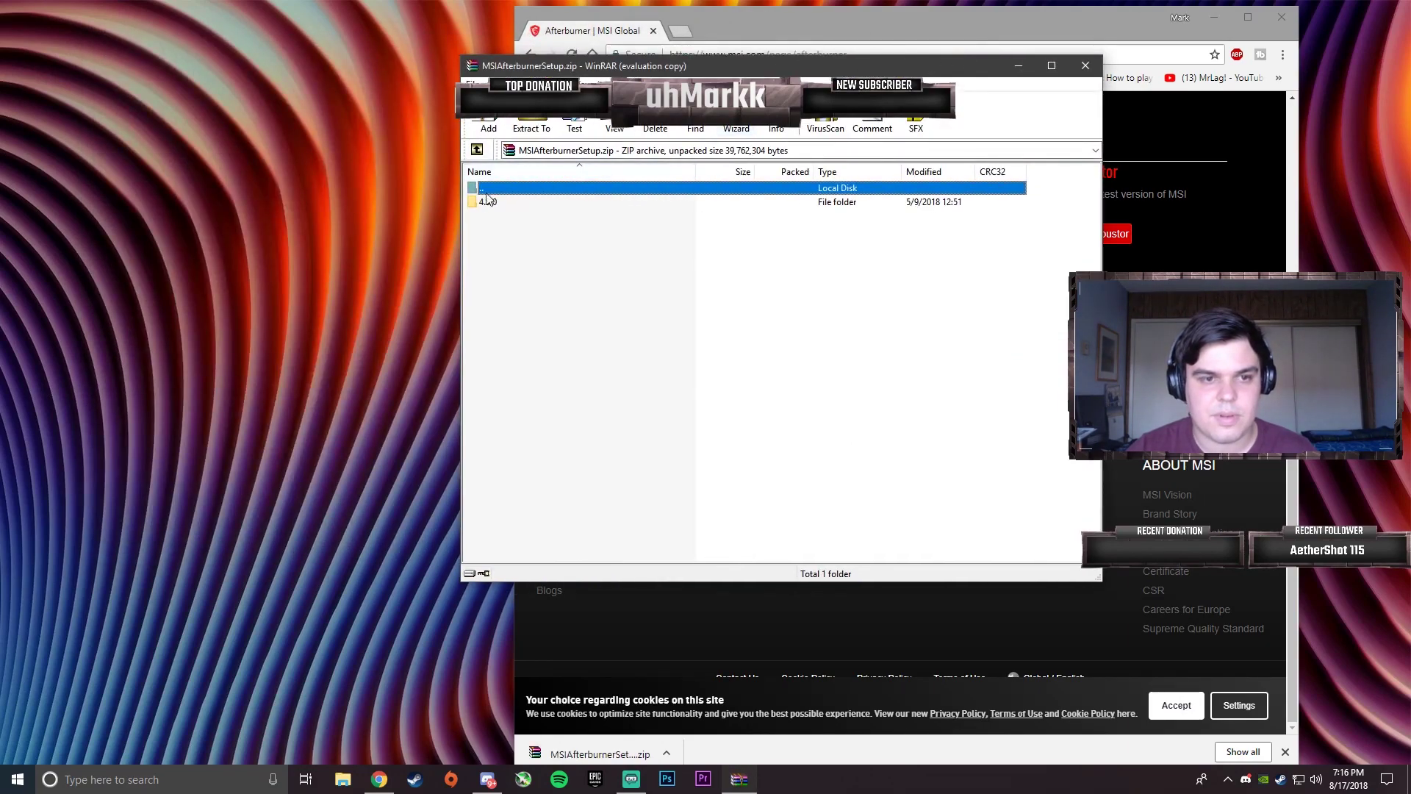
pyautogui.doubleClick(502, 203)
pyautogui.moveTo(525, 208); pyautogui.dragTo(371, 200)
pyautogui.moveTo(36, 25); pyautogui.dragTo(36, 25)
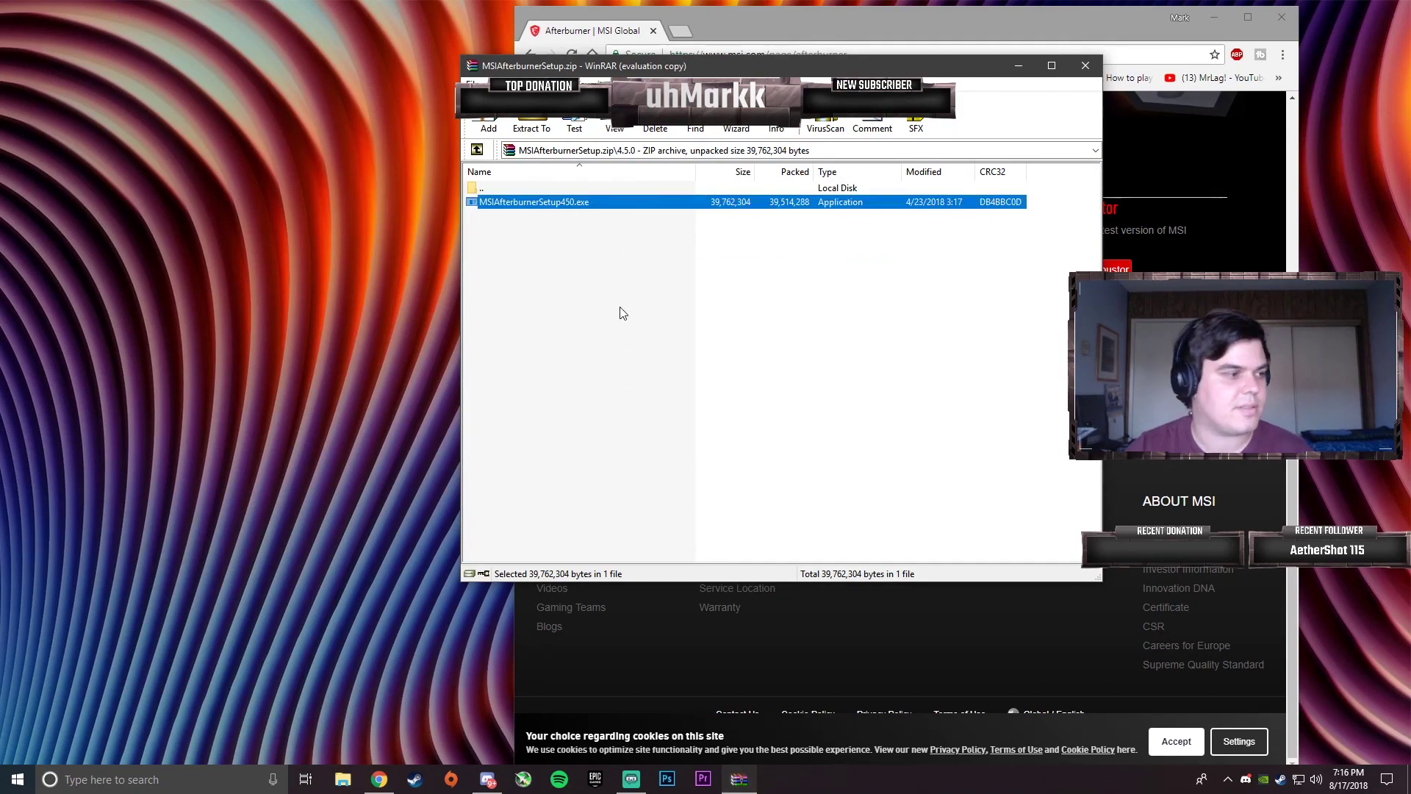
pyautogui.click(1085, 65)
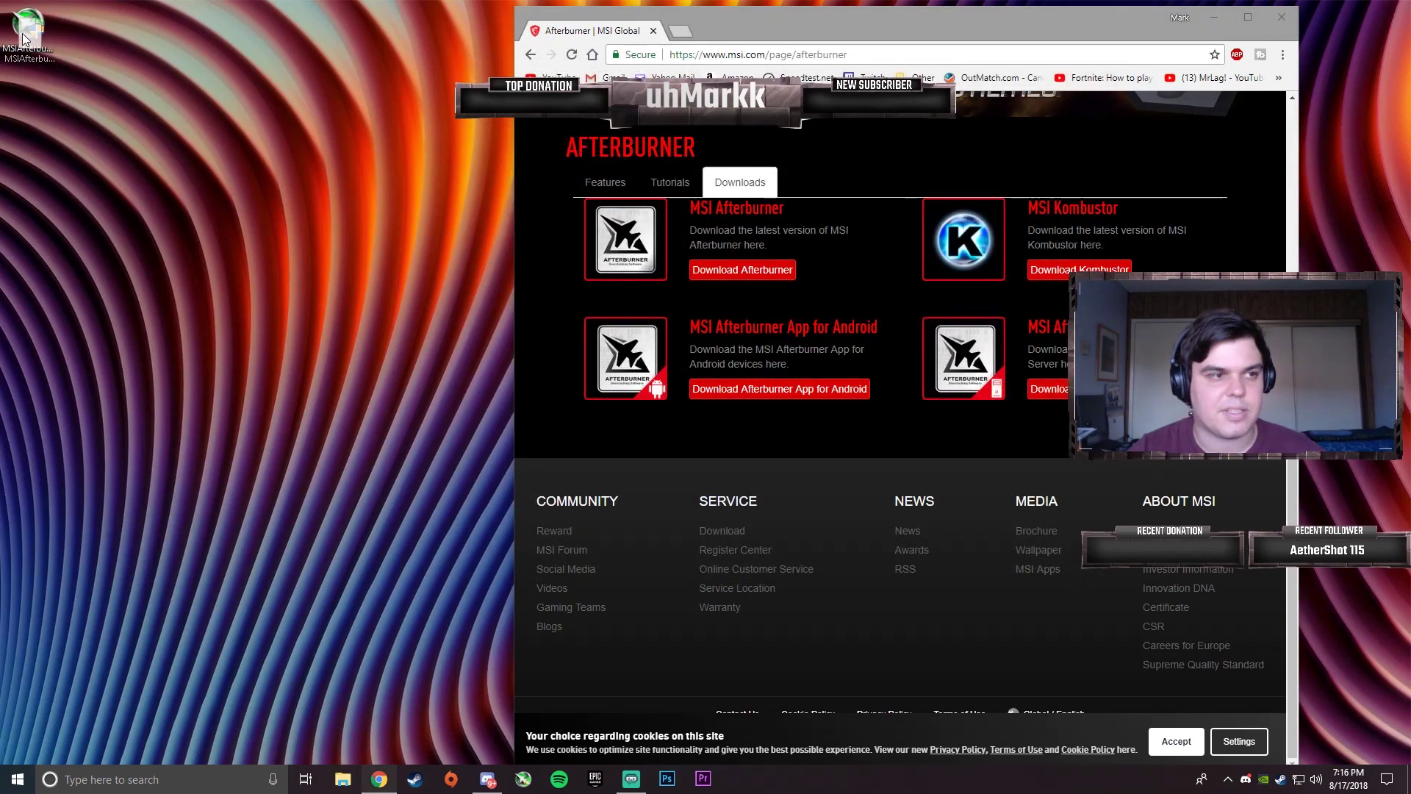
# Install Afterburner from the extracted setup and open it from the tray overflow.
pyautogui.click(28, 31)
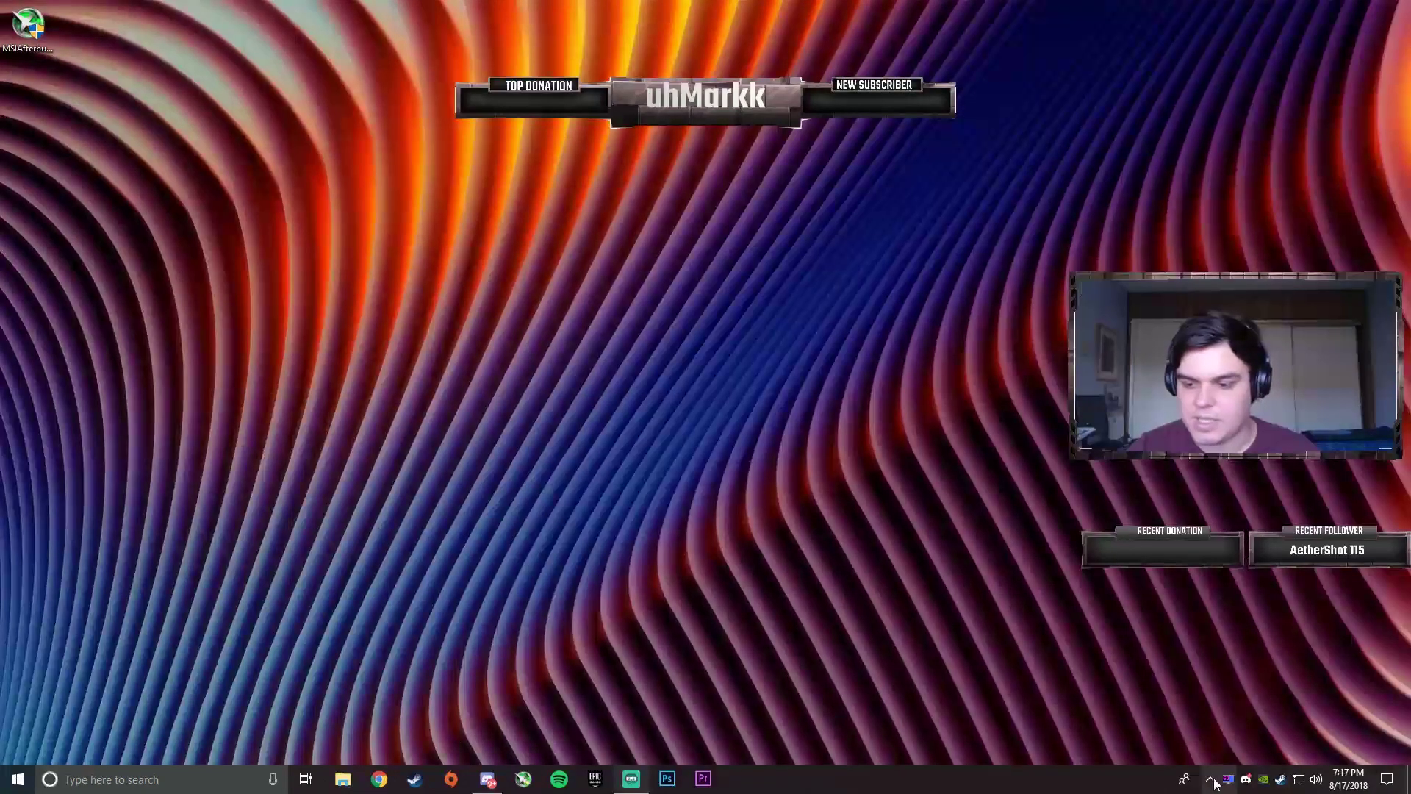
pyautogui.click(1227, 779)
pyautogui.click(1228, 750)
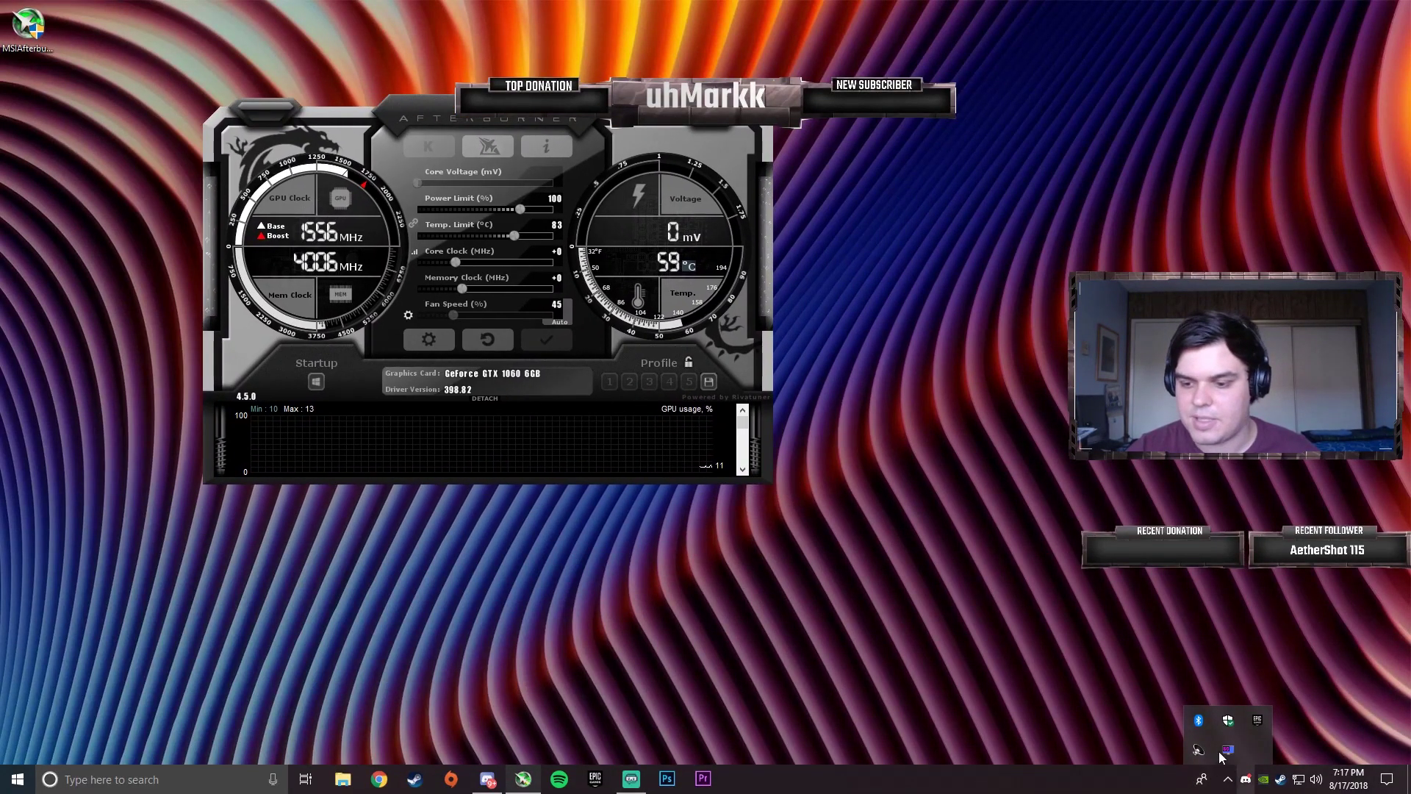
# Briefly open and close RivaTuner Statistics Server, then centre the Afterburner window.
pyautogui.click(1228, 750)
pyautogui.moveTo(19, 183); pyautogui.dragTo(1039, 154)
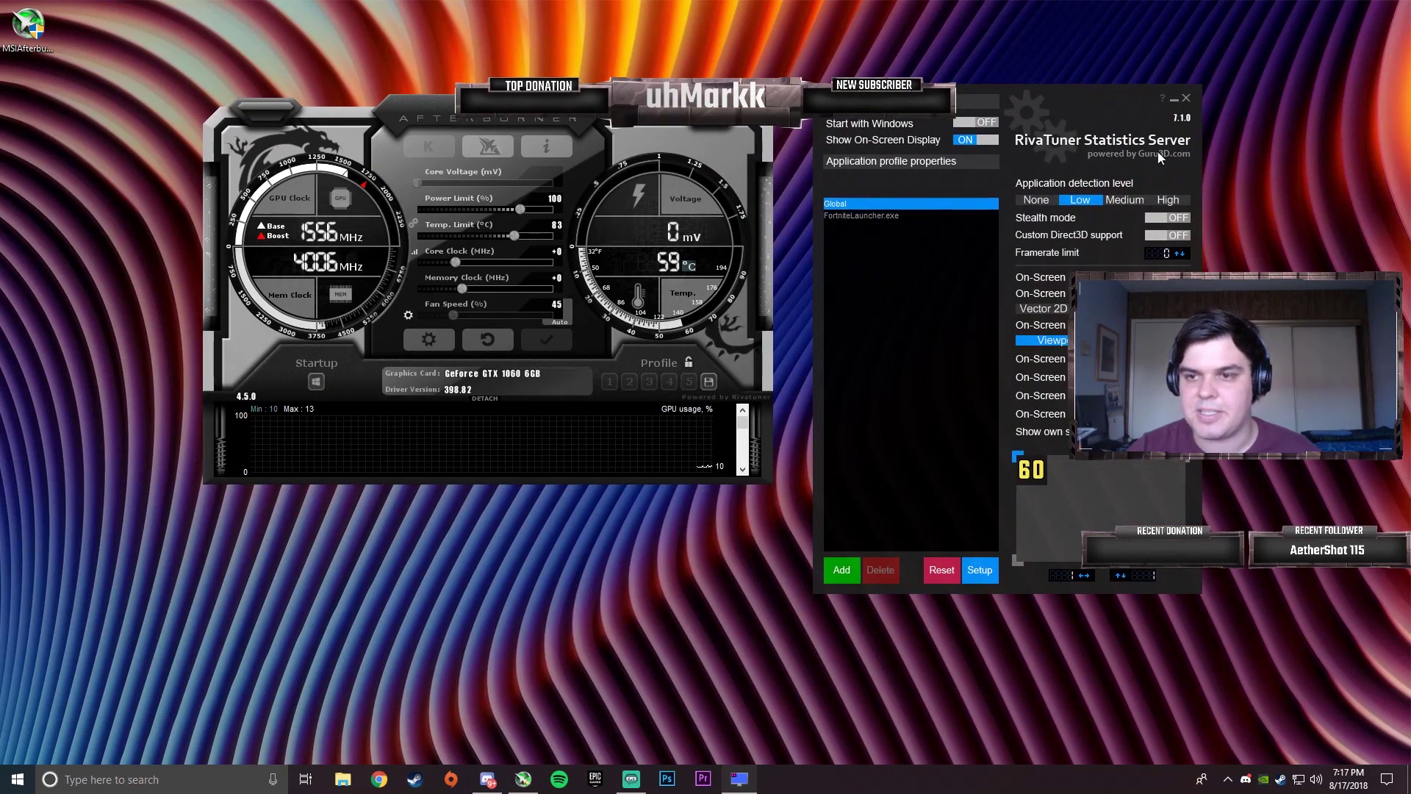
pyautogui.moveTo(1033, 98)
pyautogui.mouseDown()
pyautogui.moveTo(992, 95)
pyautogui.moveTo(1018, 94)
pyautogui.mouseUp()
pyautogui.click(1175, 98)
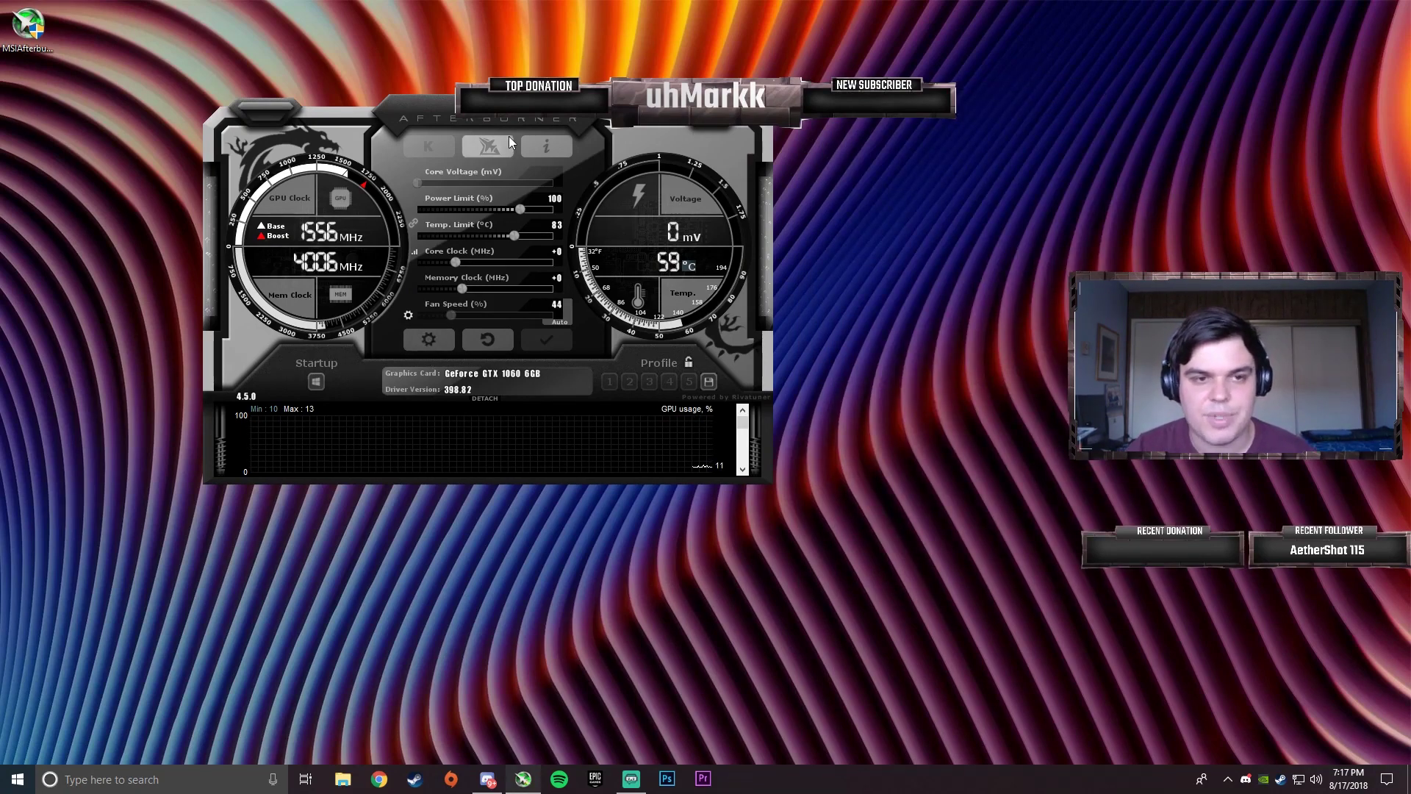
pyautogui.moveTo(508, 135); pyautogui.dragTo(681, 212)
# Open Afterburner's settings on the Monitoring tab.
pyautogui.click(591, 432)
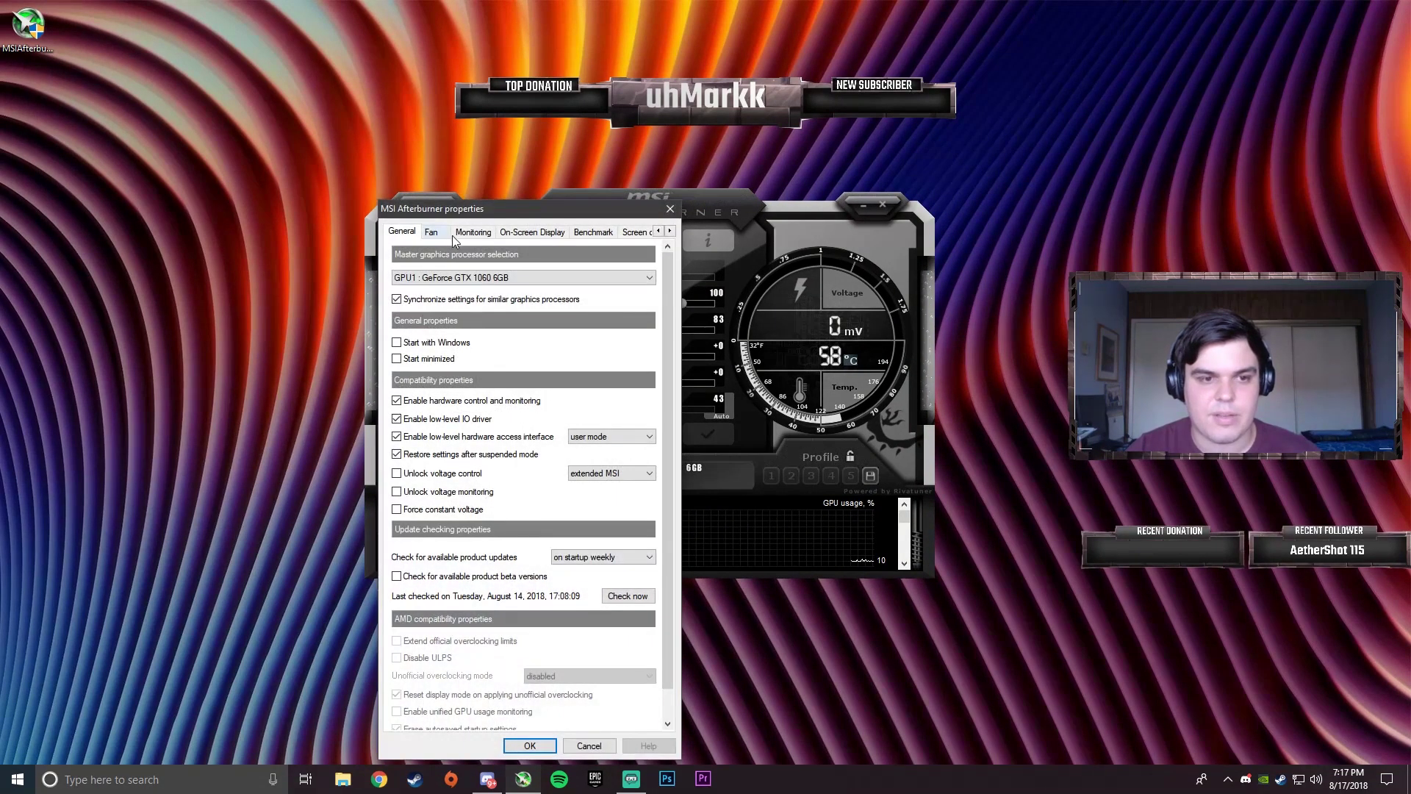
pyautogui.moveTo(481, 218); pyautogui.dragTo(415, 156)
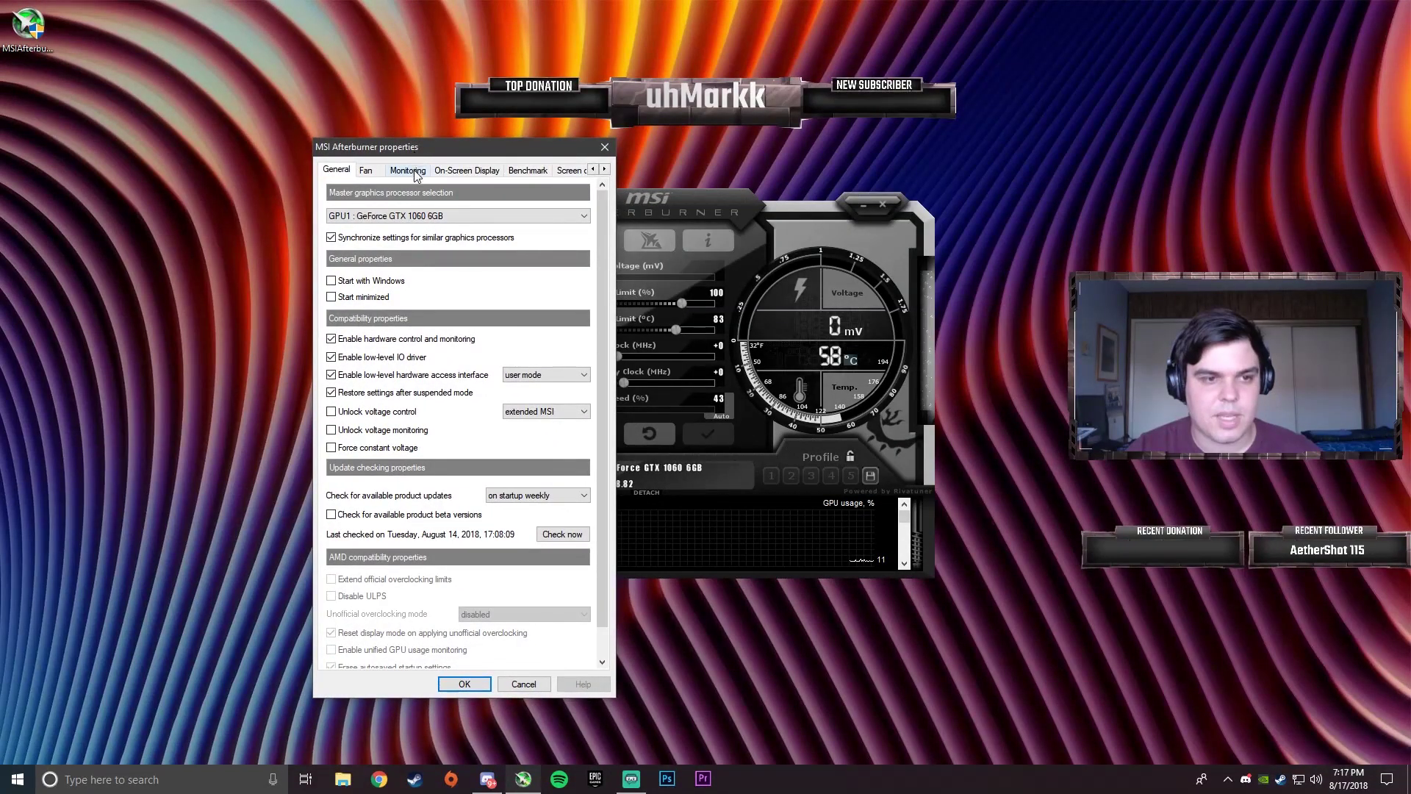
pyautogui.click(414, 171)
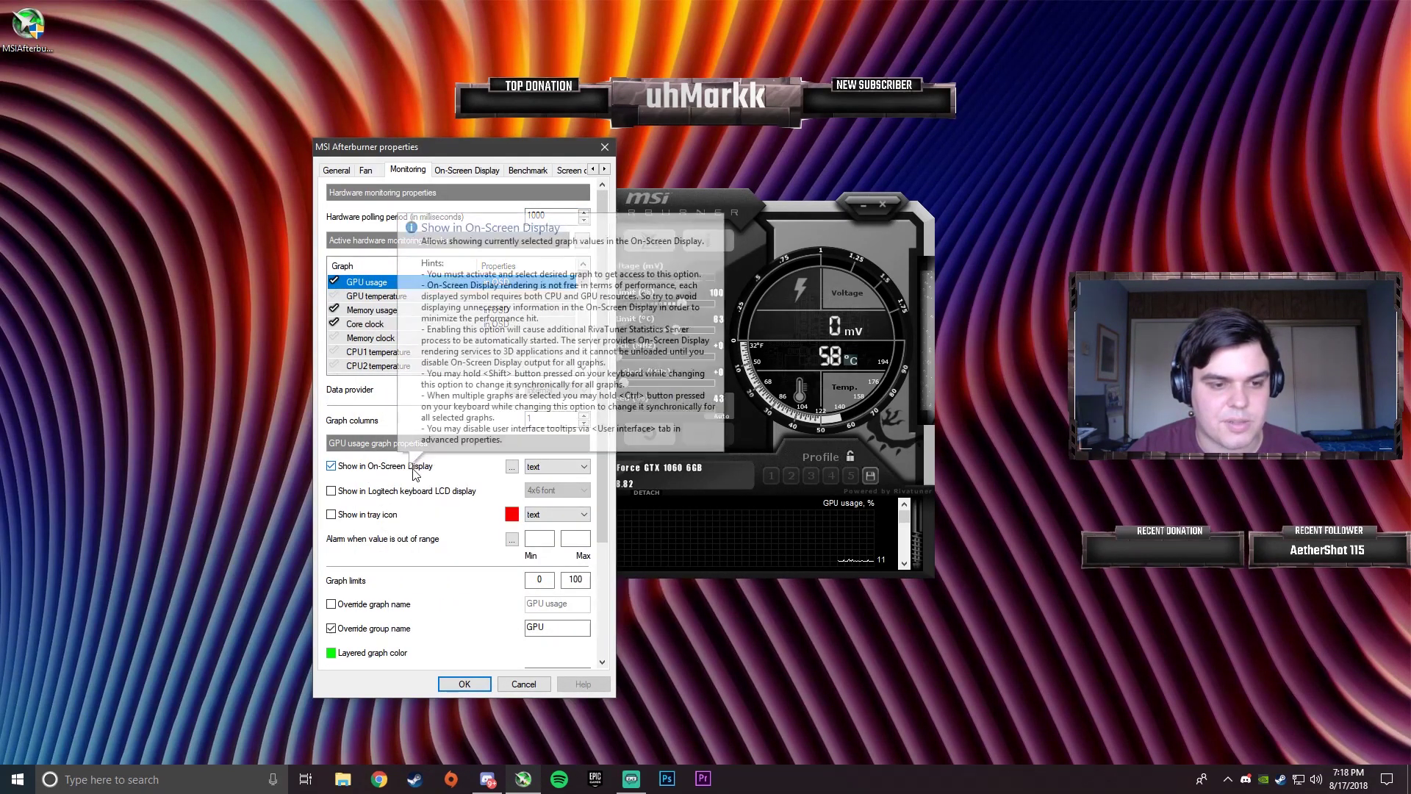
# Enable GPU temperature, memory usage, core clock and memory clock in the on-screen display.
pyautogui.click(380, 297)
pyautogui.click(334, 296)
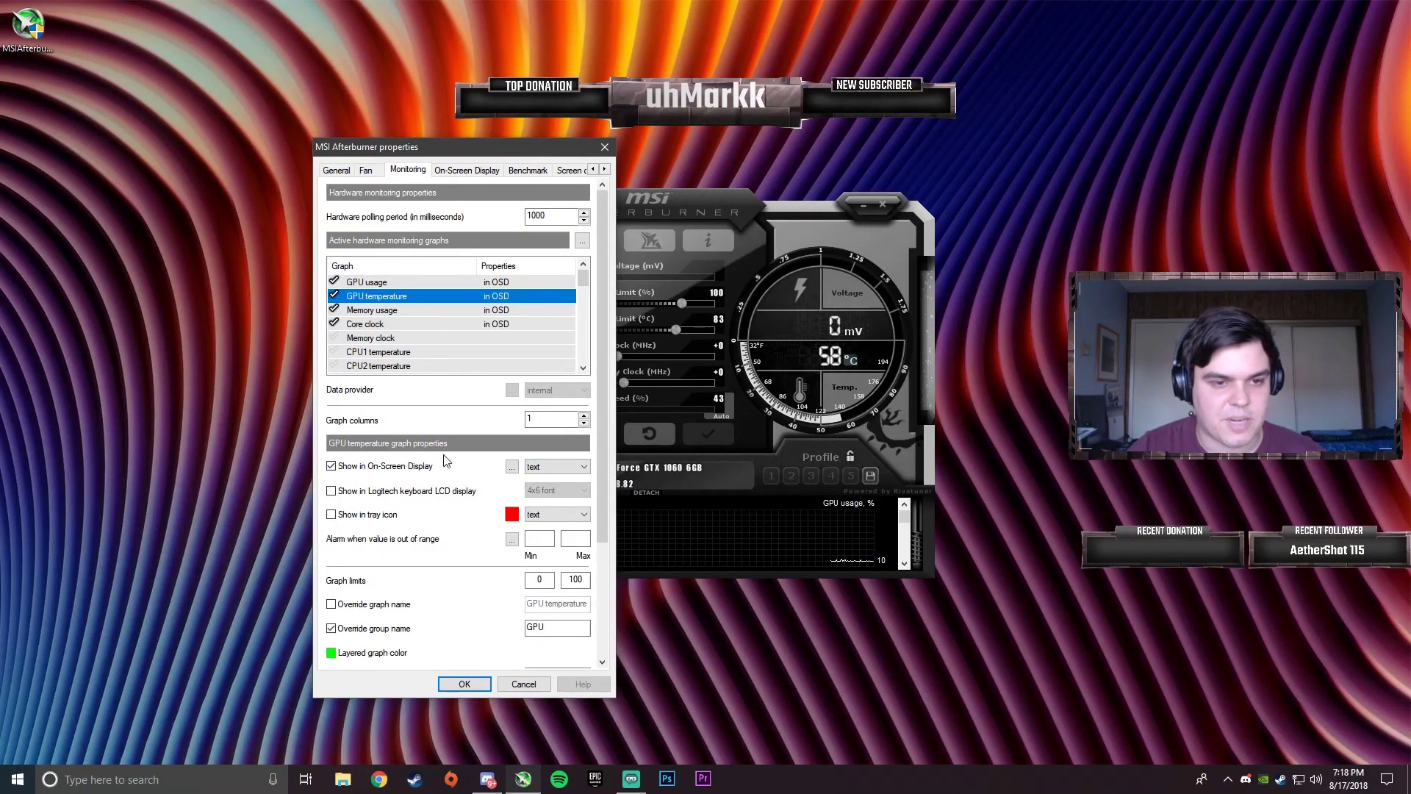
pyautogui.click(371, 311)
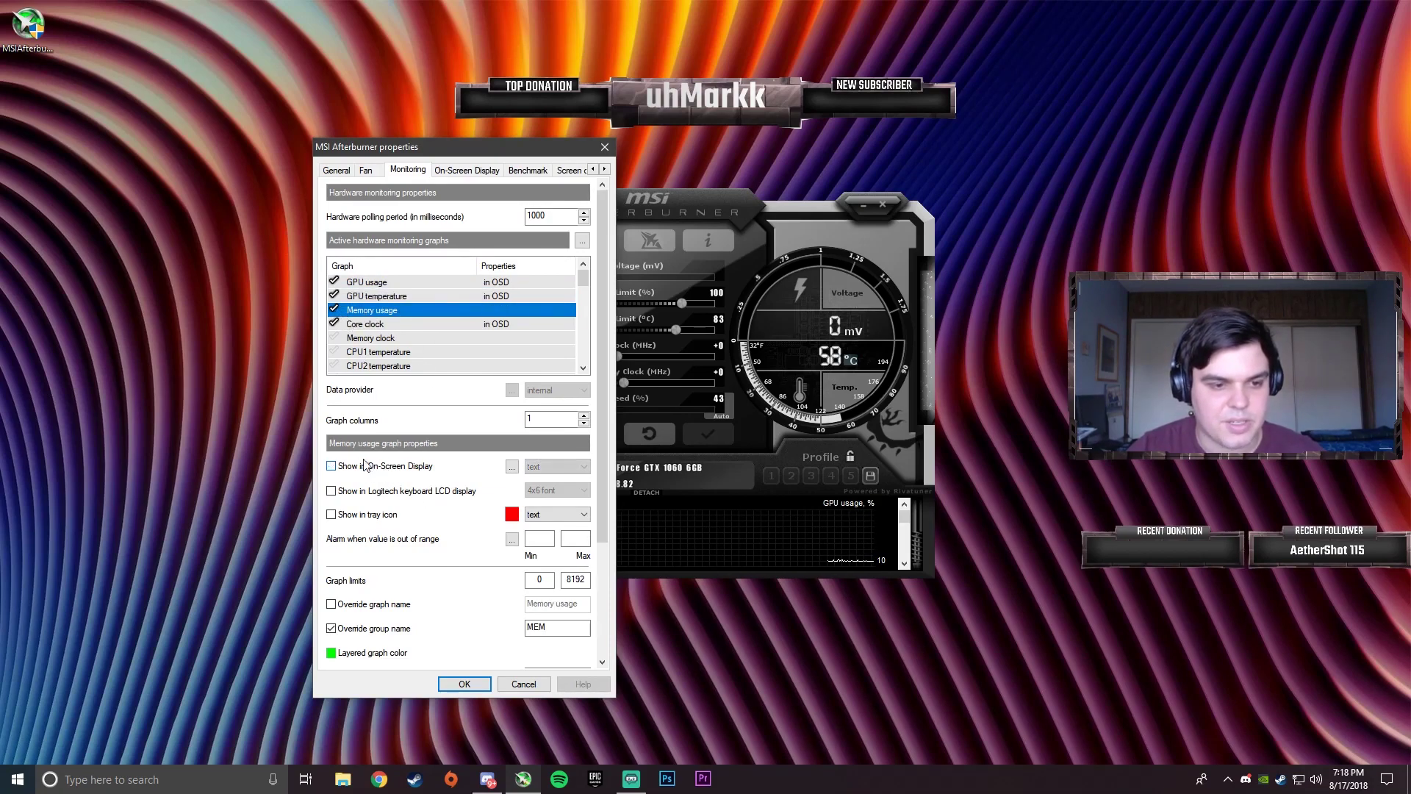
pyautogui.click(382, 325)
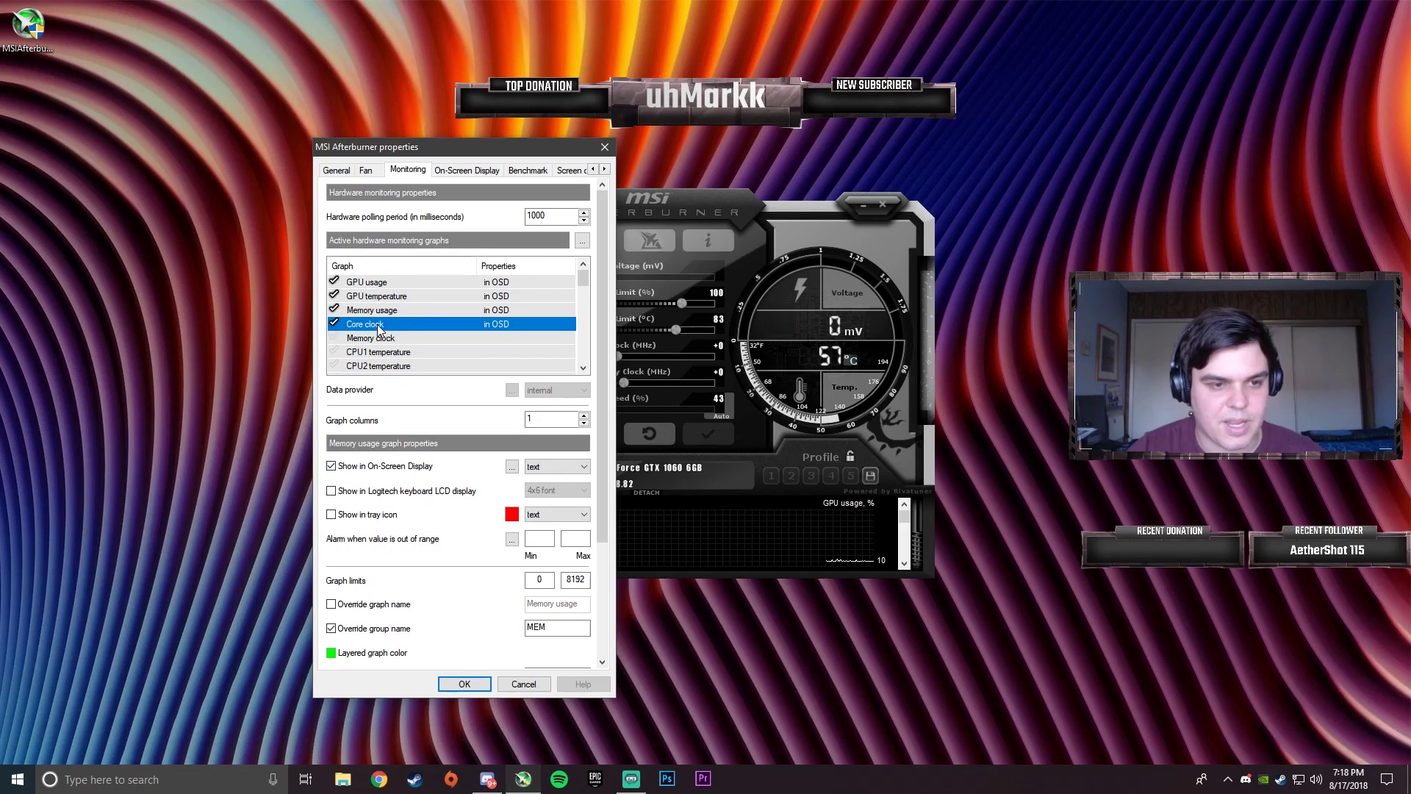
pyautogui.doubleClick(368, 338)
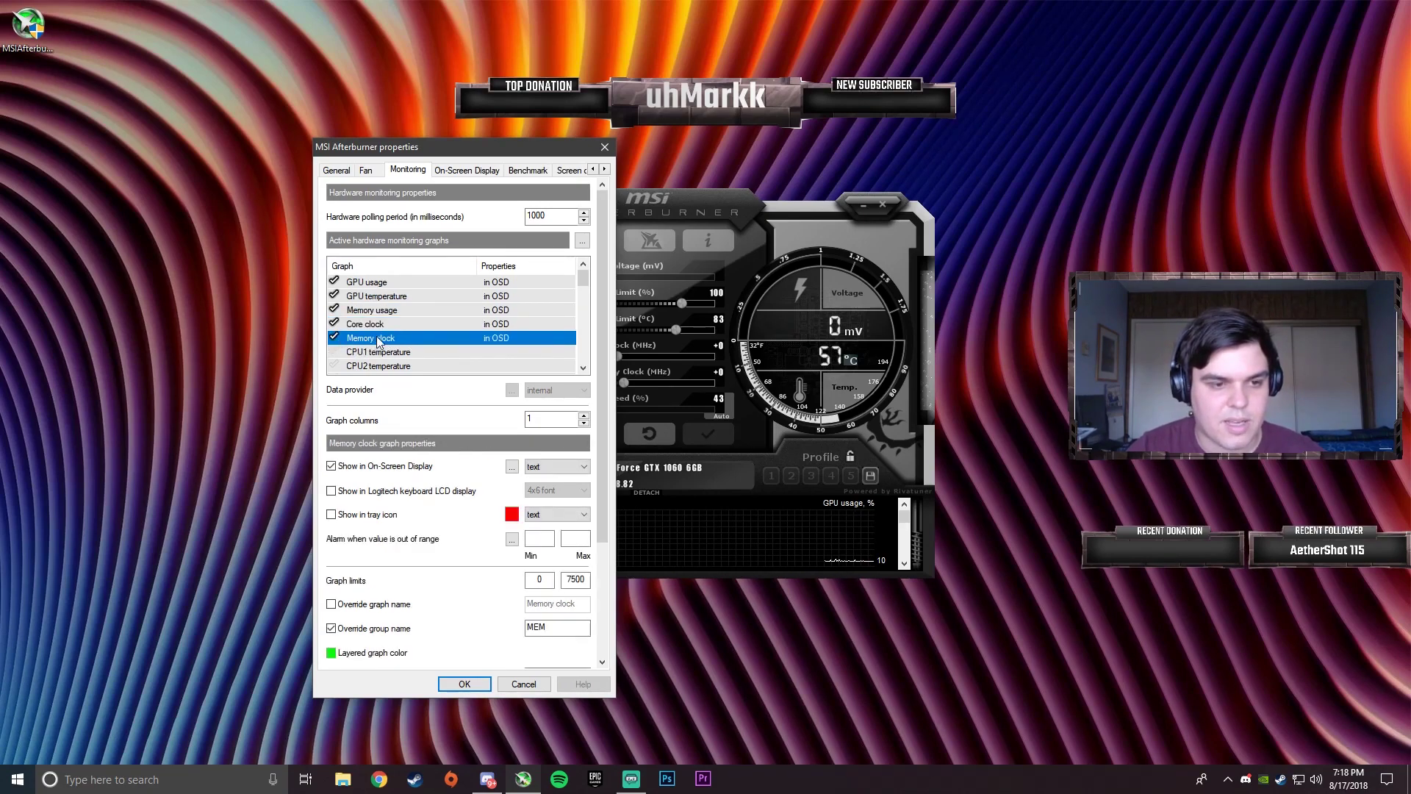
# Enable CPU temperature in the on-screen display alongside the CPU usage graph.
pyautogui.scroll(-1, 389, 346)
pyautogui.scroll(-1, 393, 350)
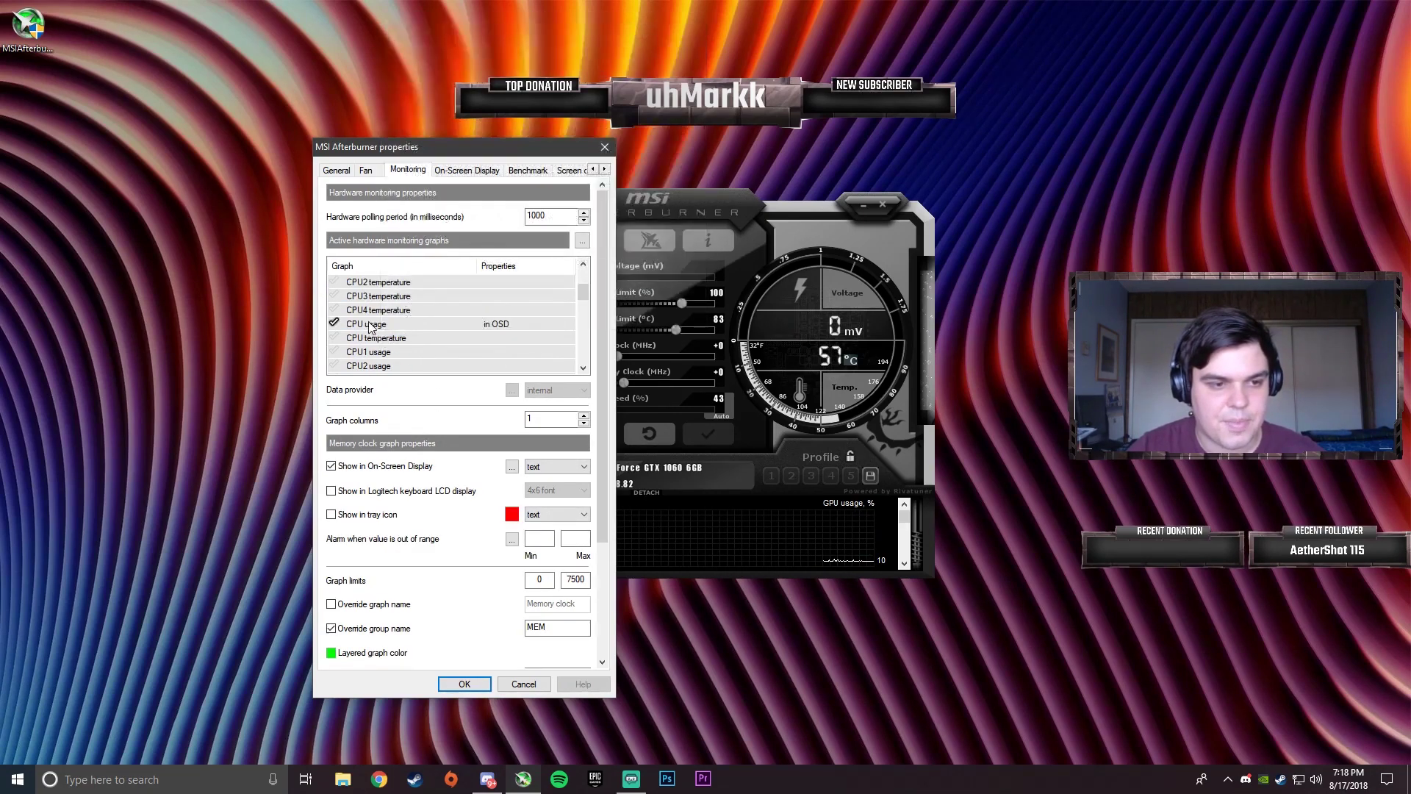
pyautogui.click(373, 325)
pyautogui.scroll(1, 382, 337)
pyautogui.click(372, 314)
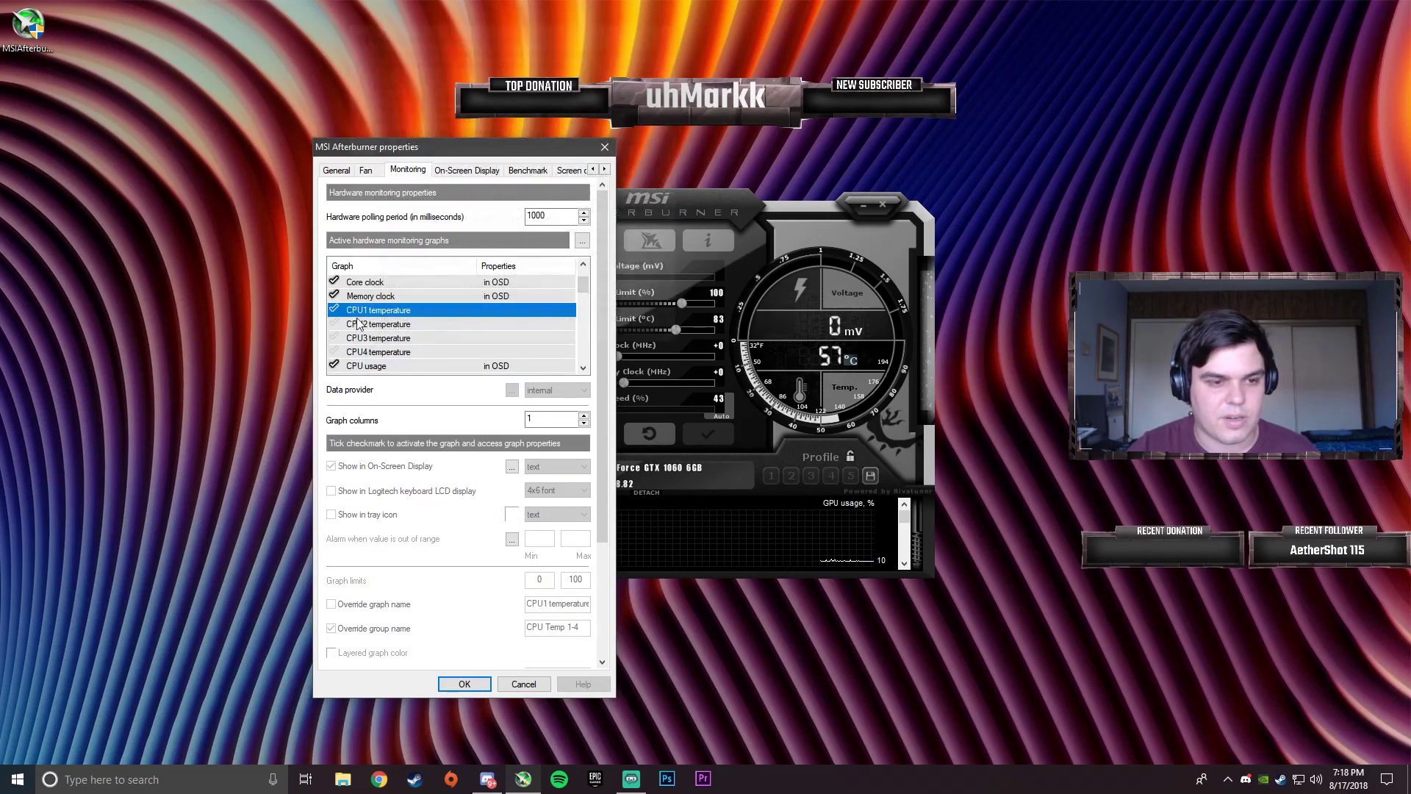
pyautogui.scroll(-1, 373, 343)
pyautogui.click(348, 326)
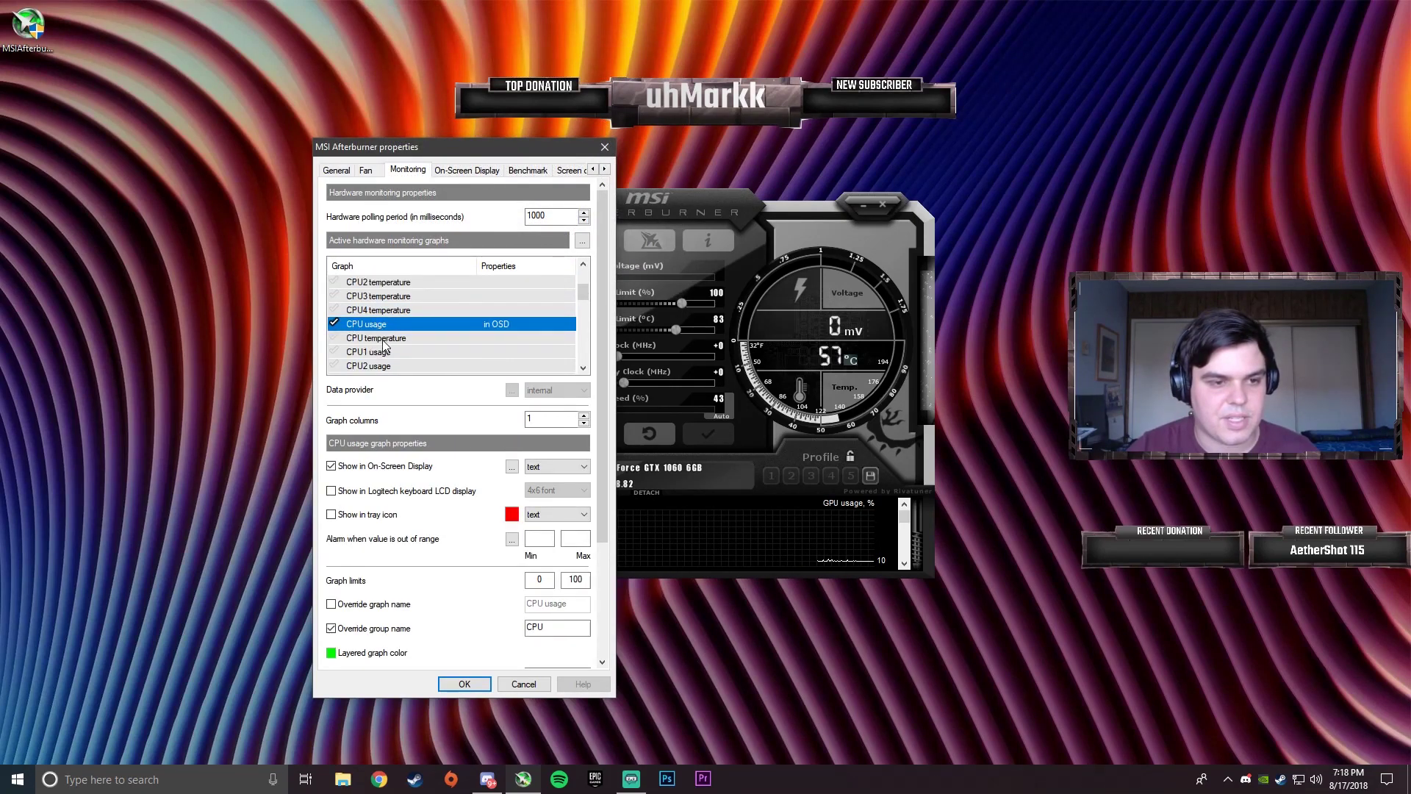
pyautogui.scroll(-2, 381, 351)
pyautogui.scroll(2, 381, 351)
pyautogui.click(335, 339)
pyautogui.click(387, 340)
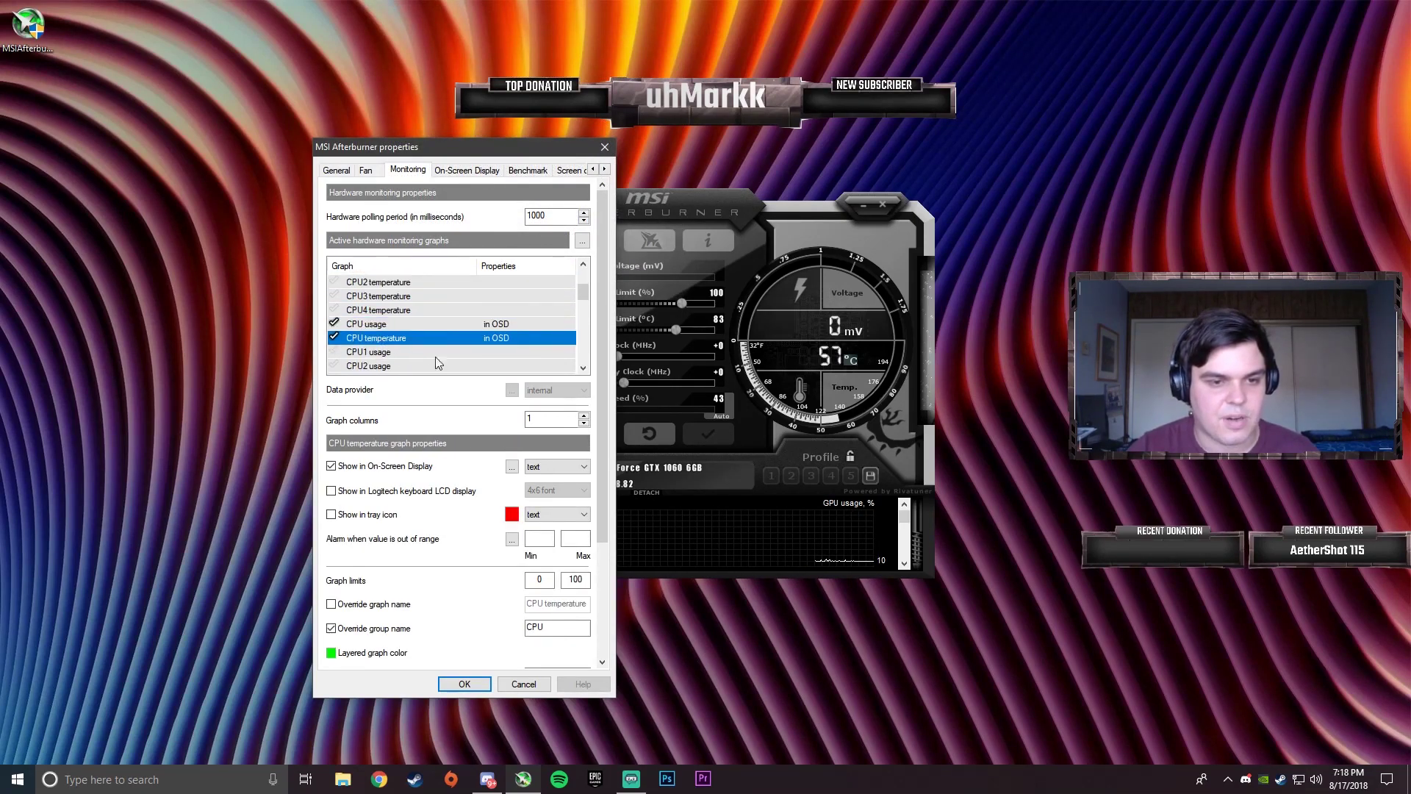
pyautogui.click(377, 325)
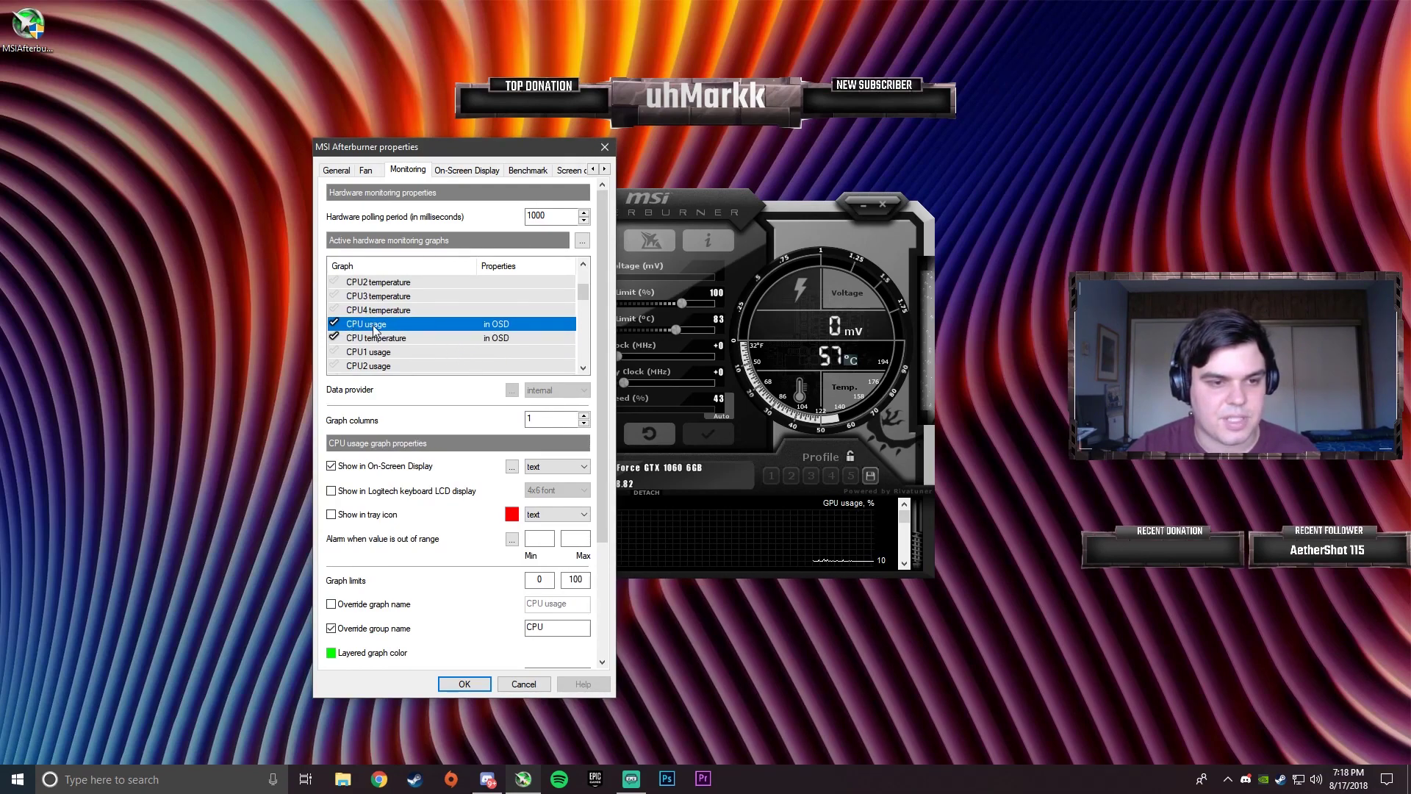
# Check the CPU usage, CPU clock, RAM usage, Framerate 1% Low and Framerate Avg settings.
pyautogui.scroll(-1, 376, 328)
pyautogui.click(376, 310)
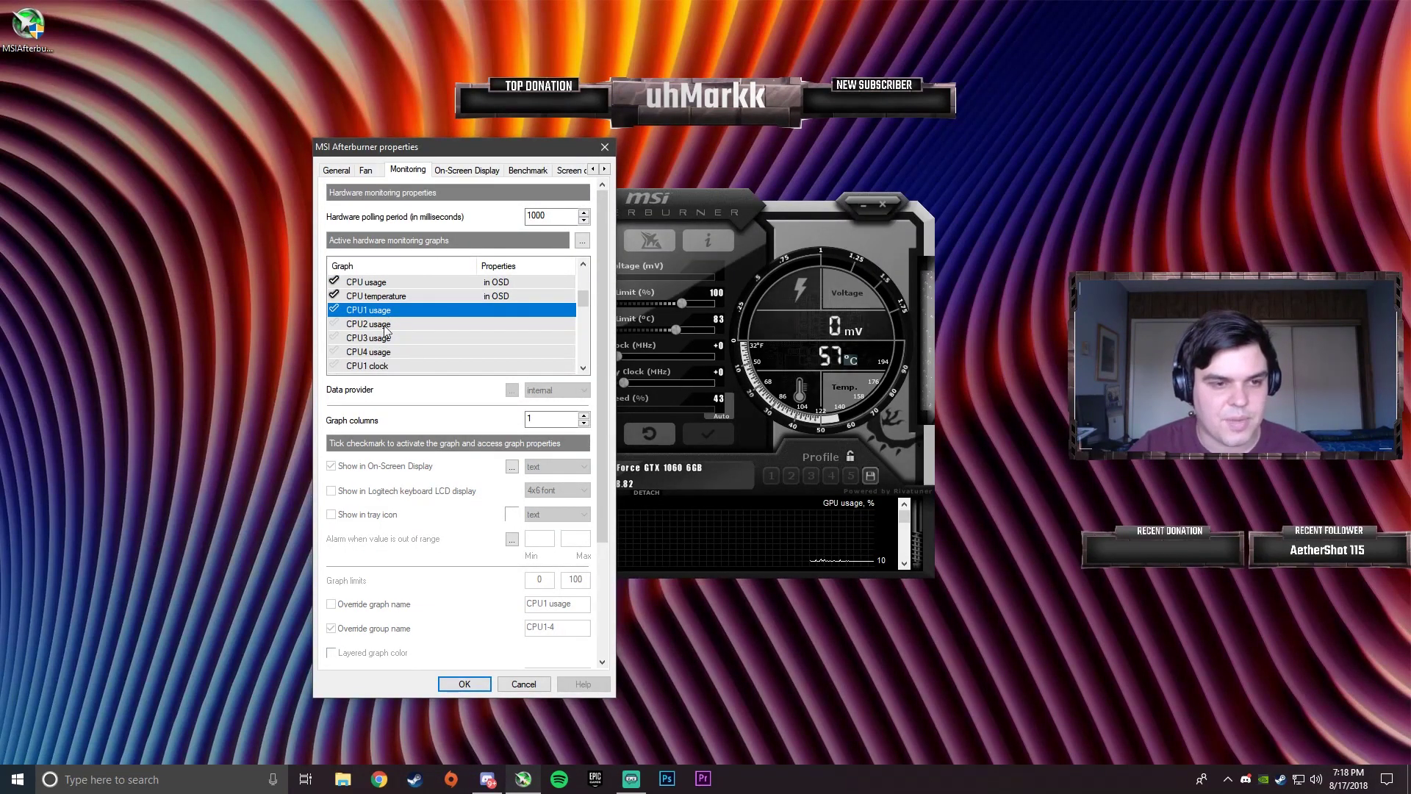
pyautogui.click(376, 283)
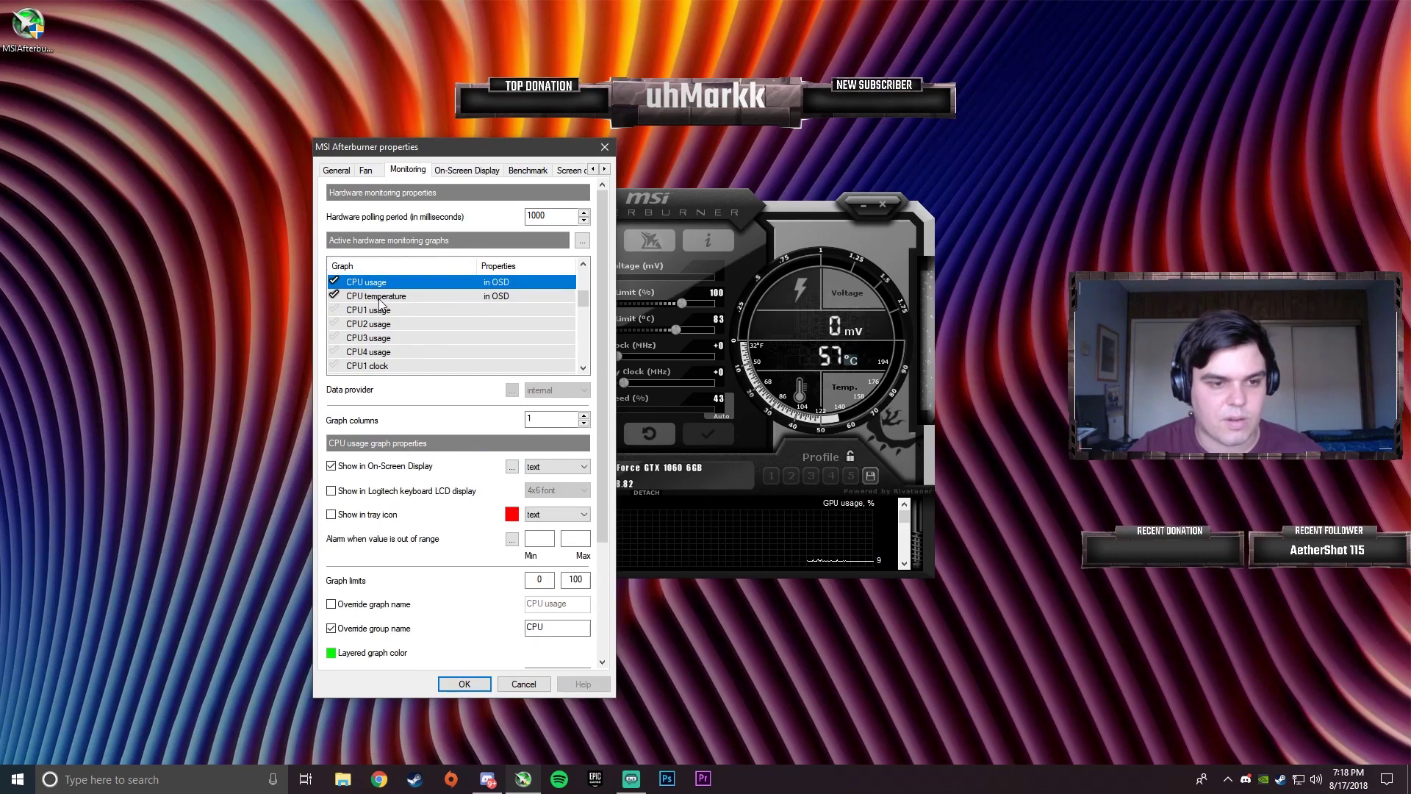
pyautogui.scroll(-2, 376, 323)
pyautogui.click(368, 338)
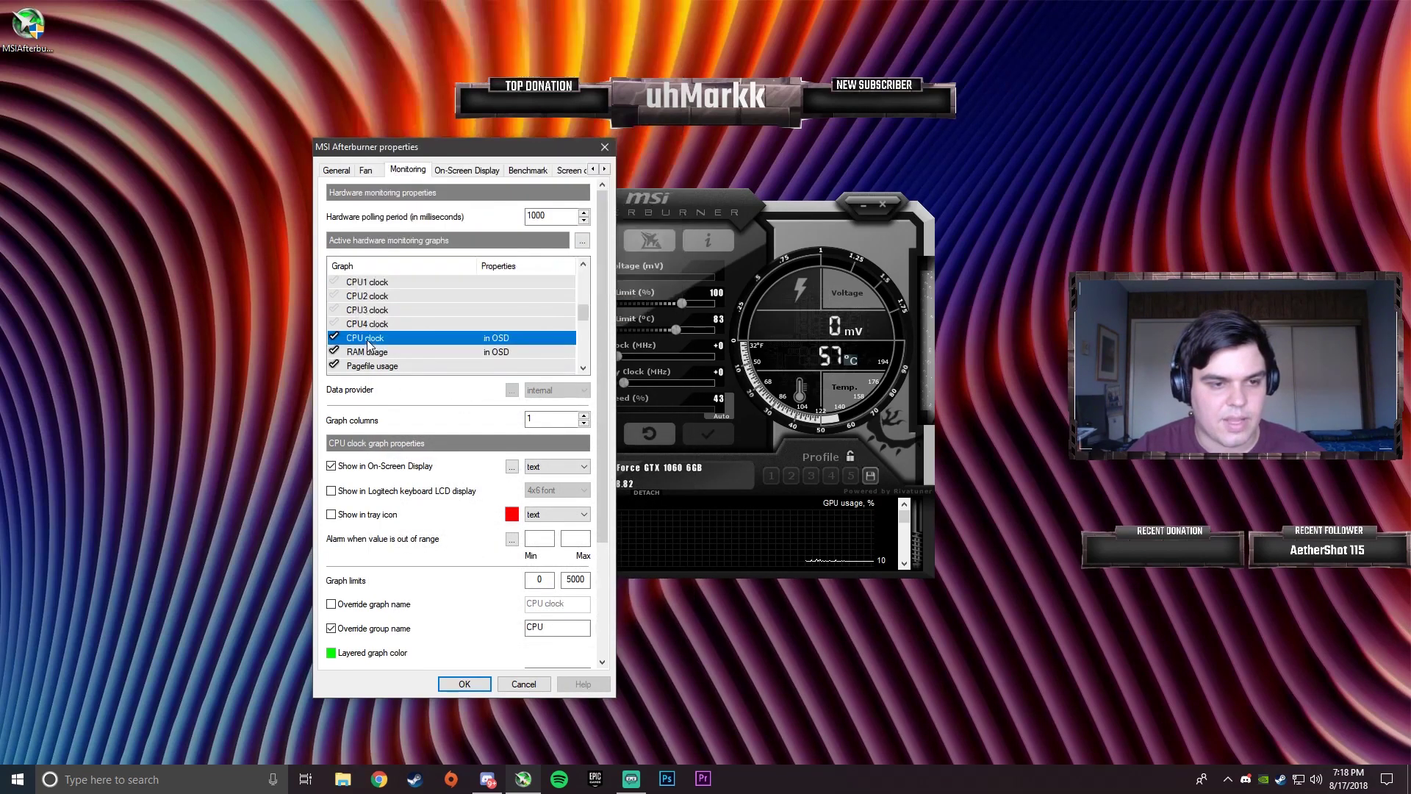
pyautogui.click(422, 351)
pyautogui.scroll(-1, 425, 347)
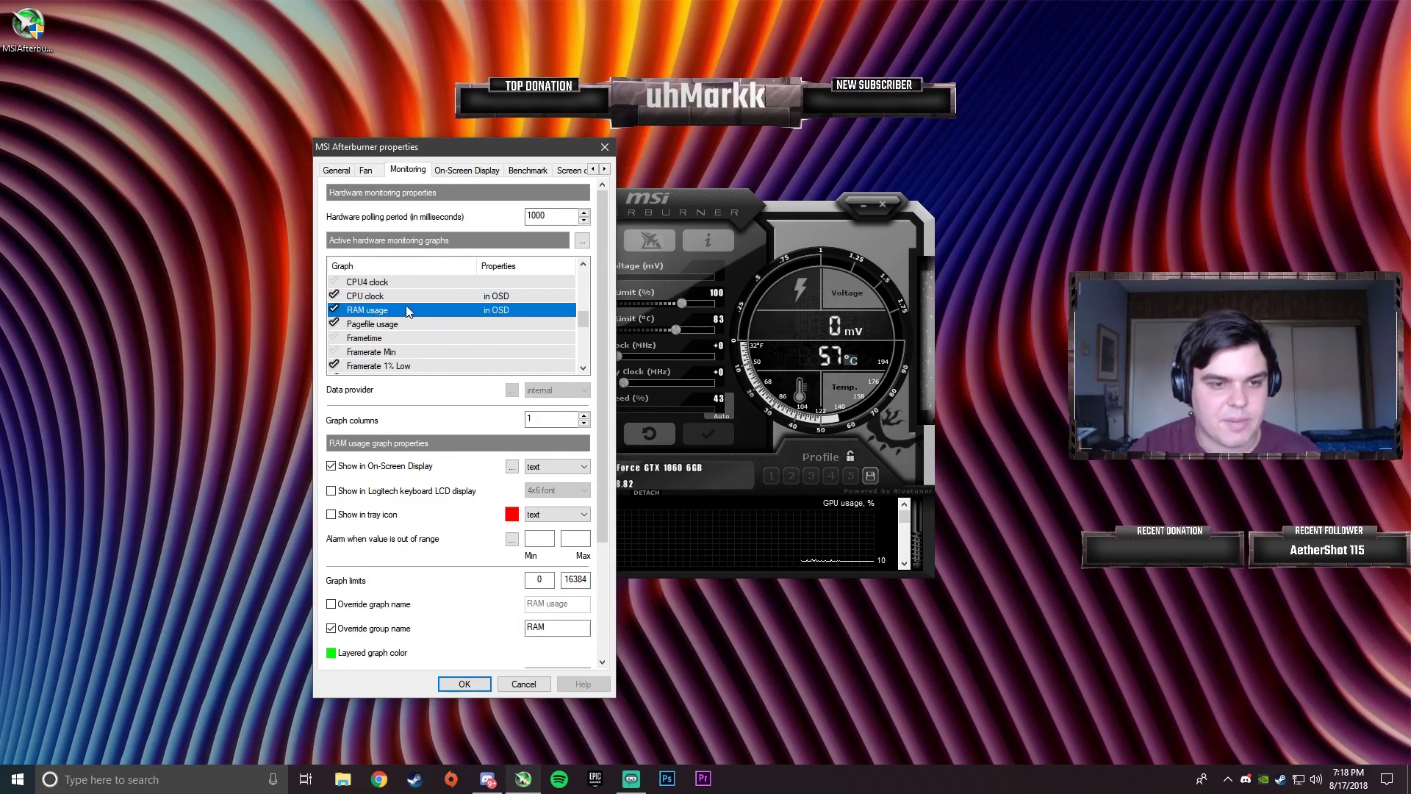
pyautogui.scroll(-1, 430, 335)
pyautogui.click(387, 325)
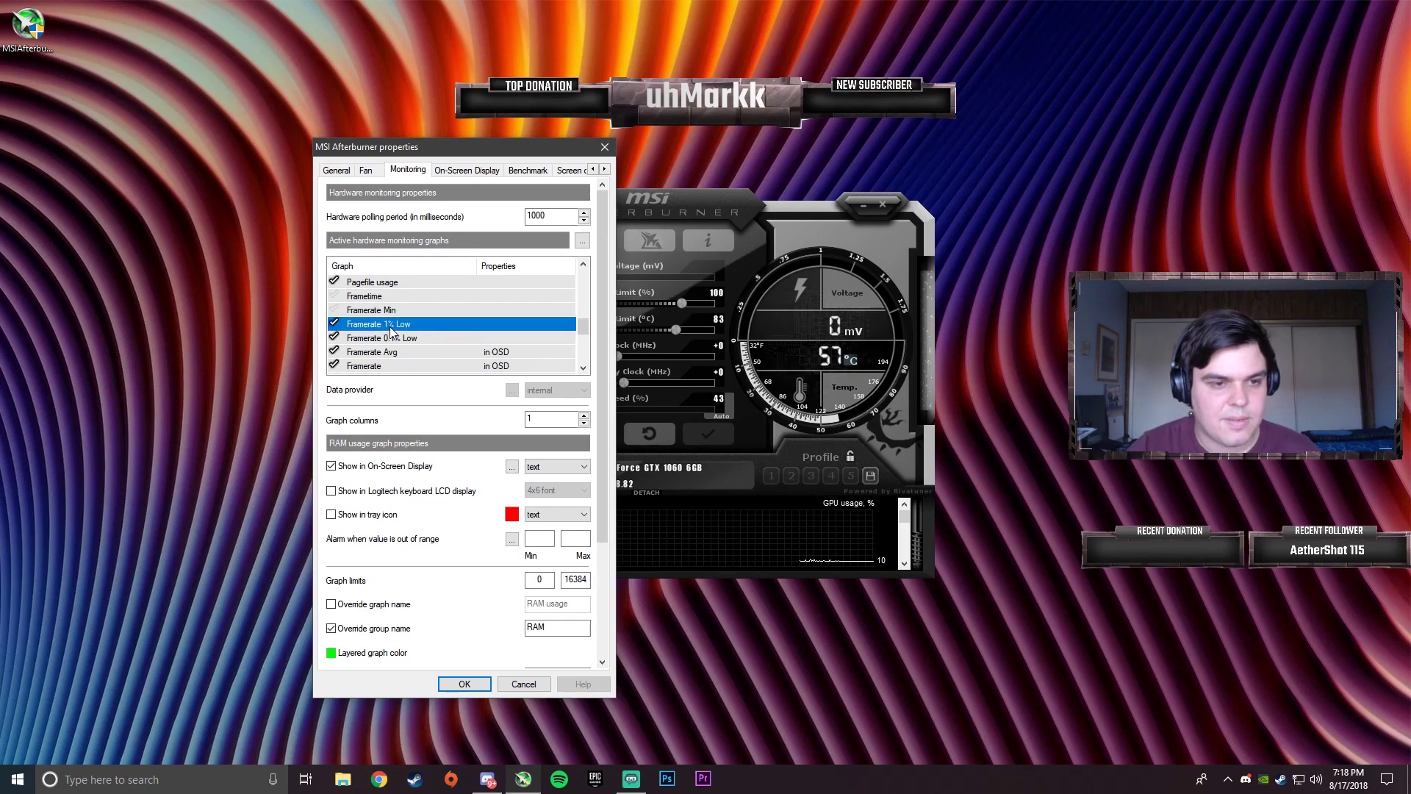
pyautogui.click(426, 352)
pyautogui.scroll(-1, 426, 351)
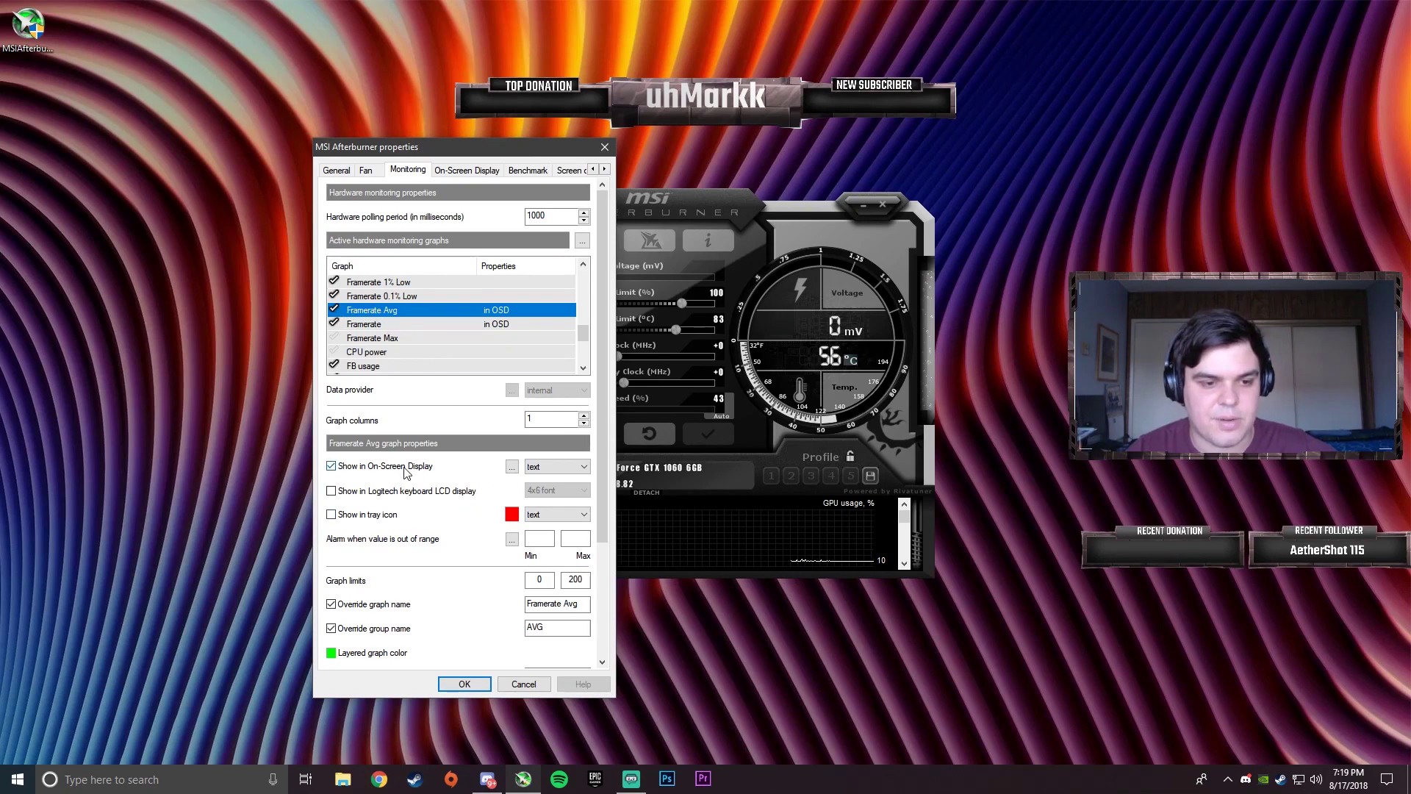
pyautogui.click(395, 325)
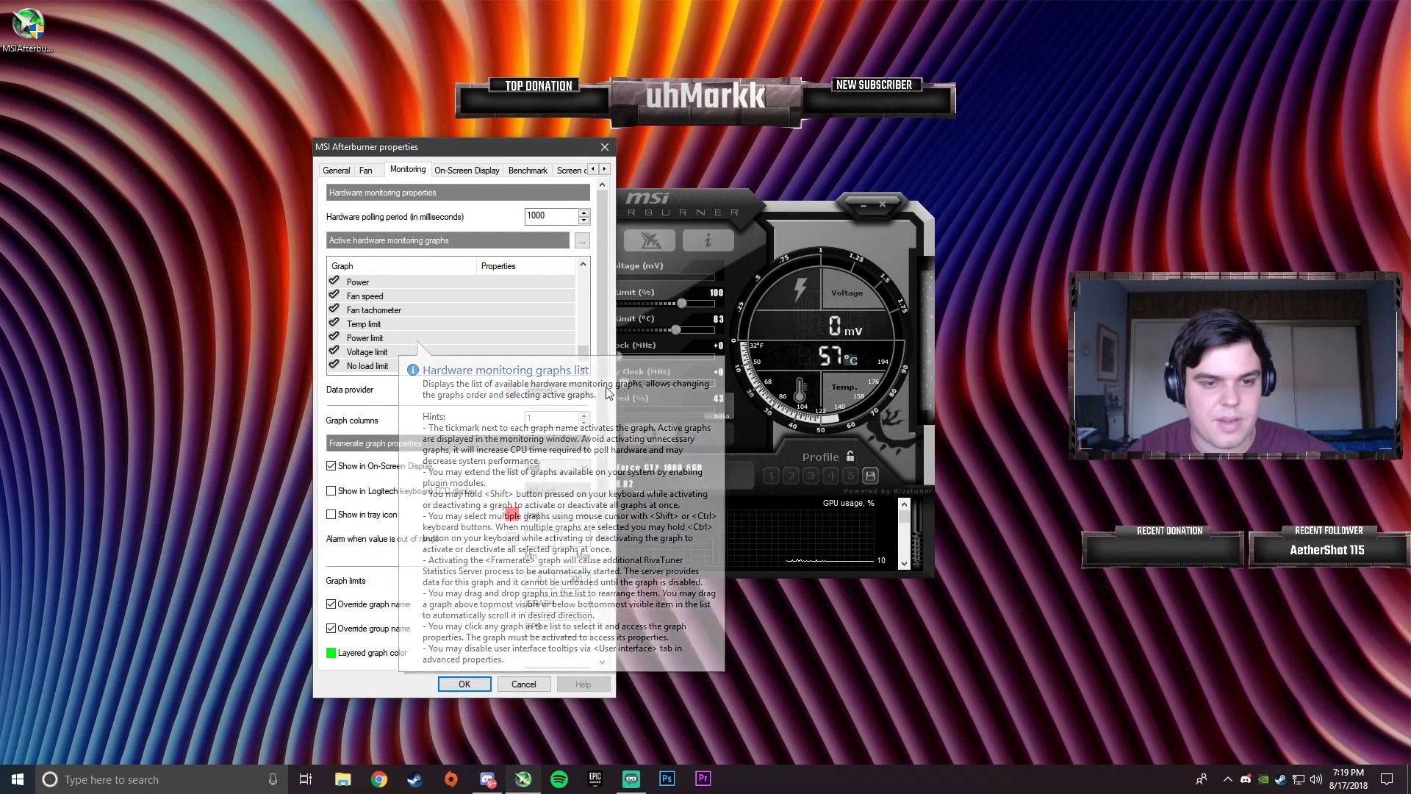
pyautogui.moveTo(584, 335)
pyautogui.mouseDown()
pyautogui.moveTo(585, 294)
pyautogui.moveTo(585, 337)
pyautogui.mouseUp()
pyautogui.click(387, 325)
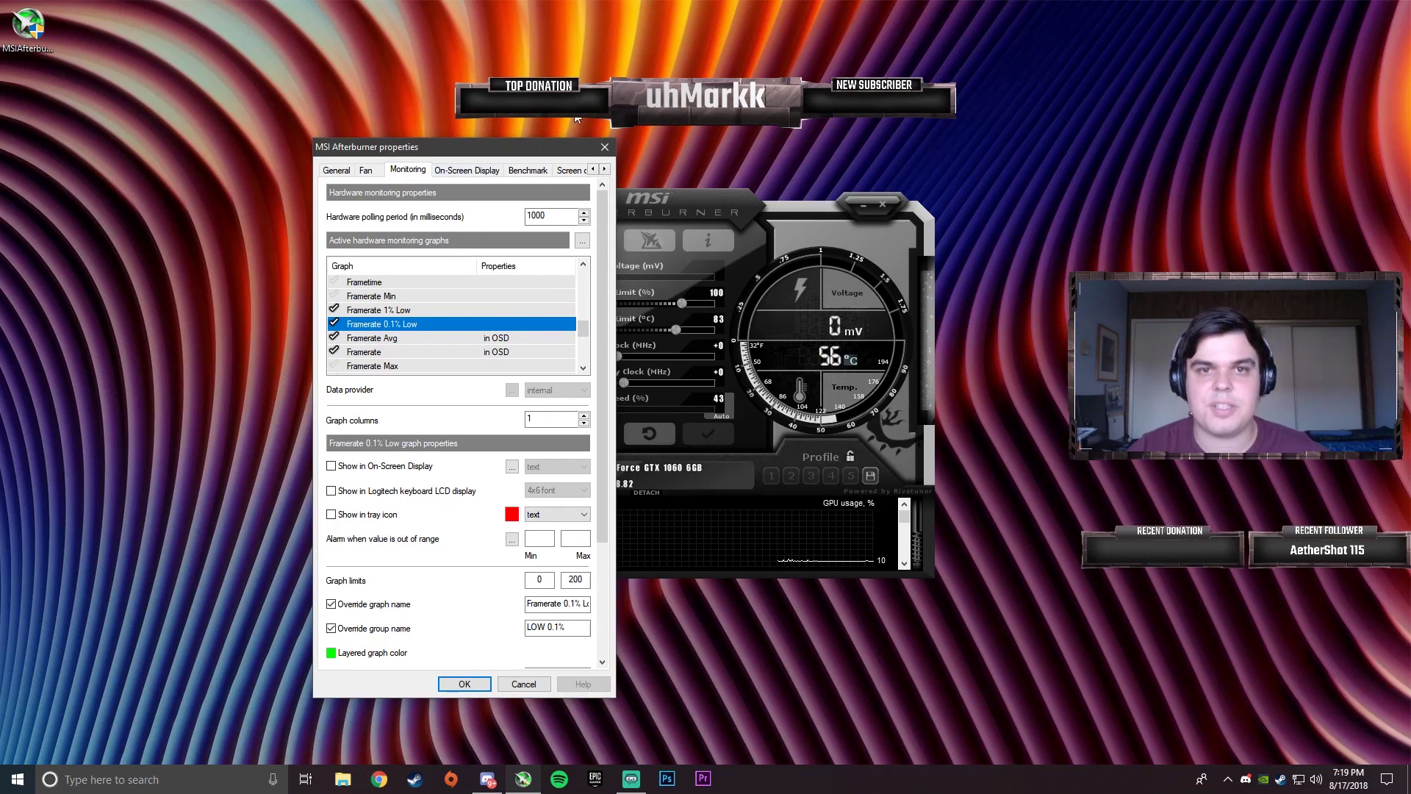
pyautogui.click(377, 337)
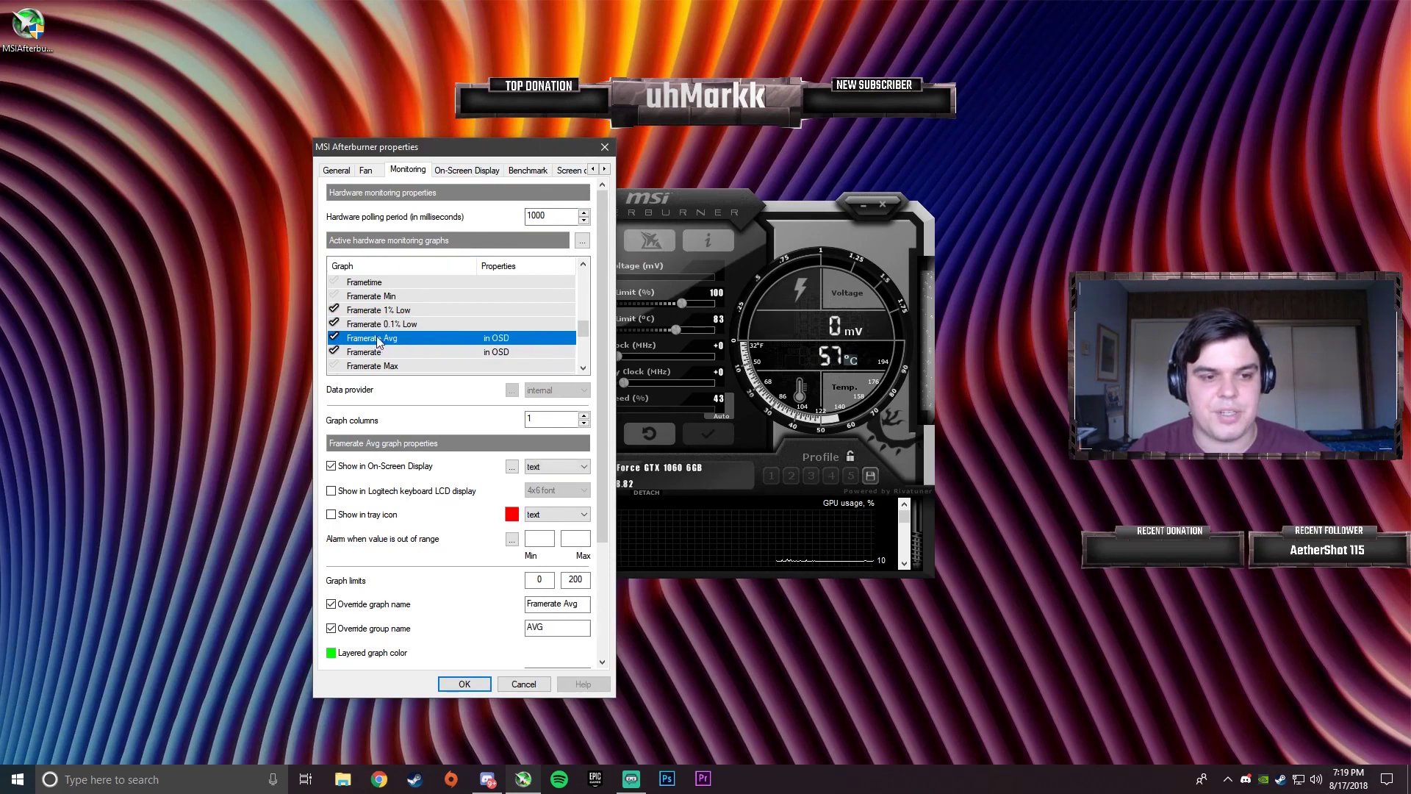
pyautogui.click(394, 324)
# Show the Benchmark hotkeys: Begin recording F7, End recording F10, results to Benchmark.txt.
pyautogui.press('Up')
pyautogui.press('Up')
pyautogui.click(391, 324)
pyautogui.press('Down')
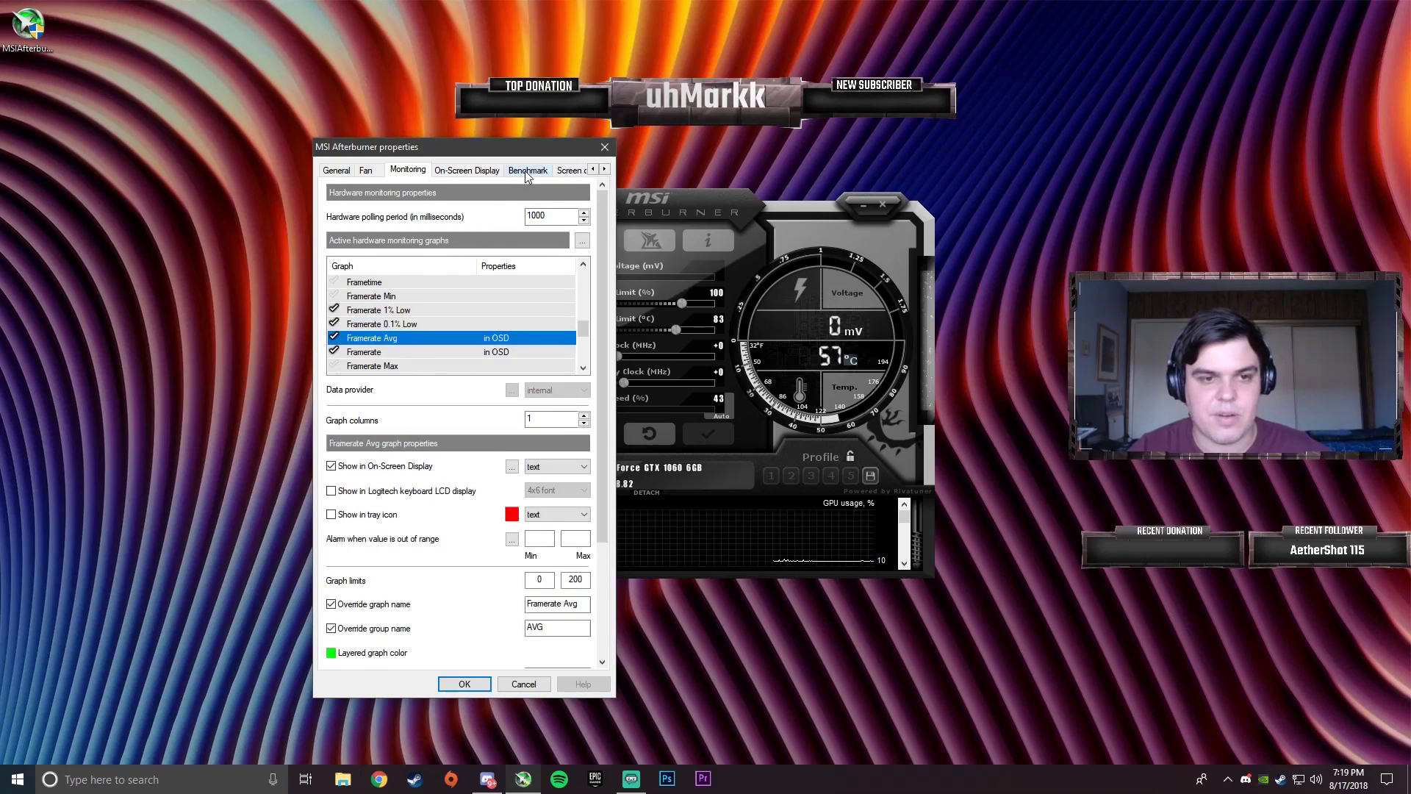
pyautogui.click(527, 170)
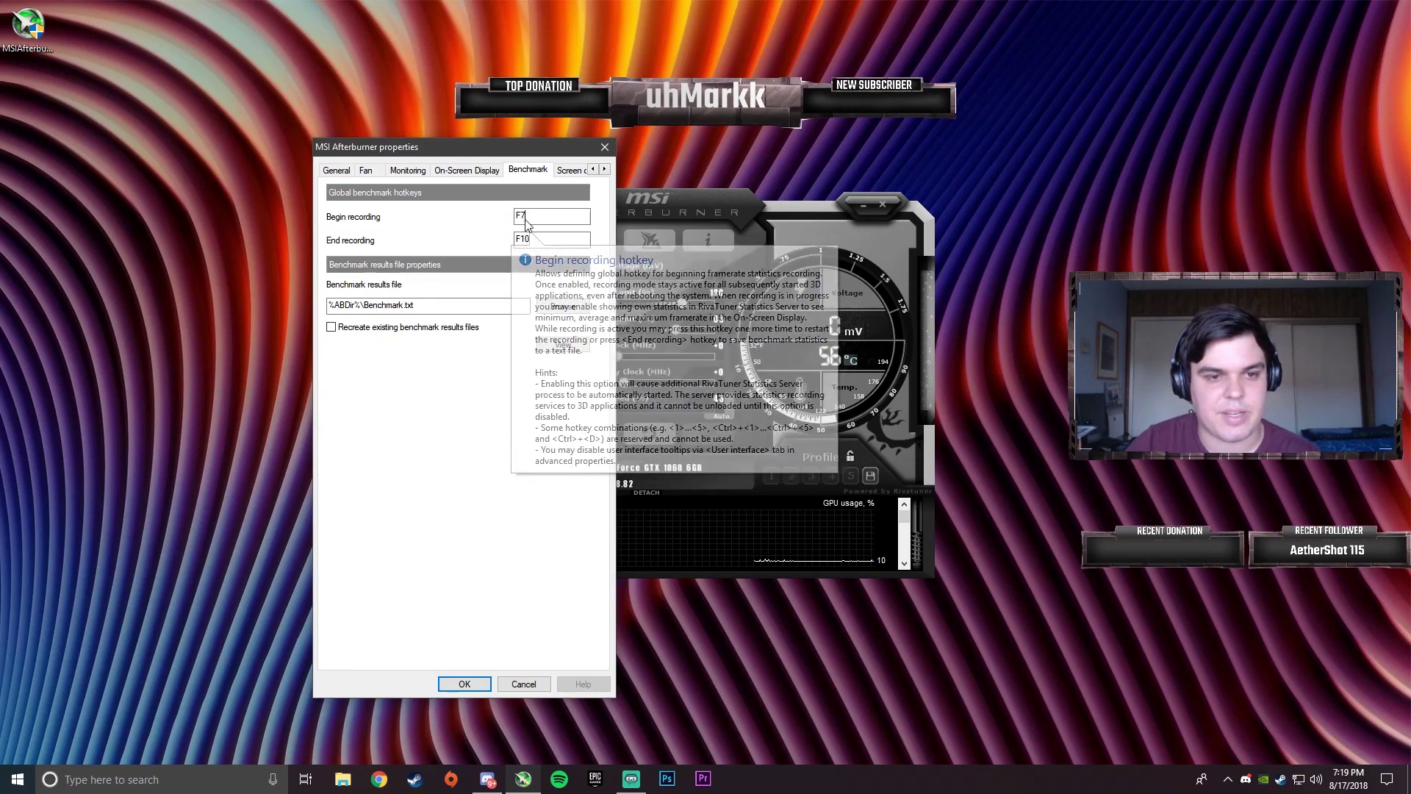
# Show the On-Screen Display hotkeys: Show F5, Hide F6, Toggle None.
pyautogui.click(465, 170)
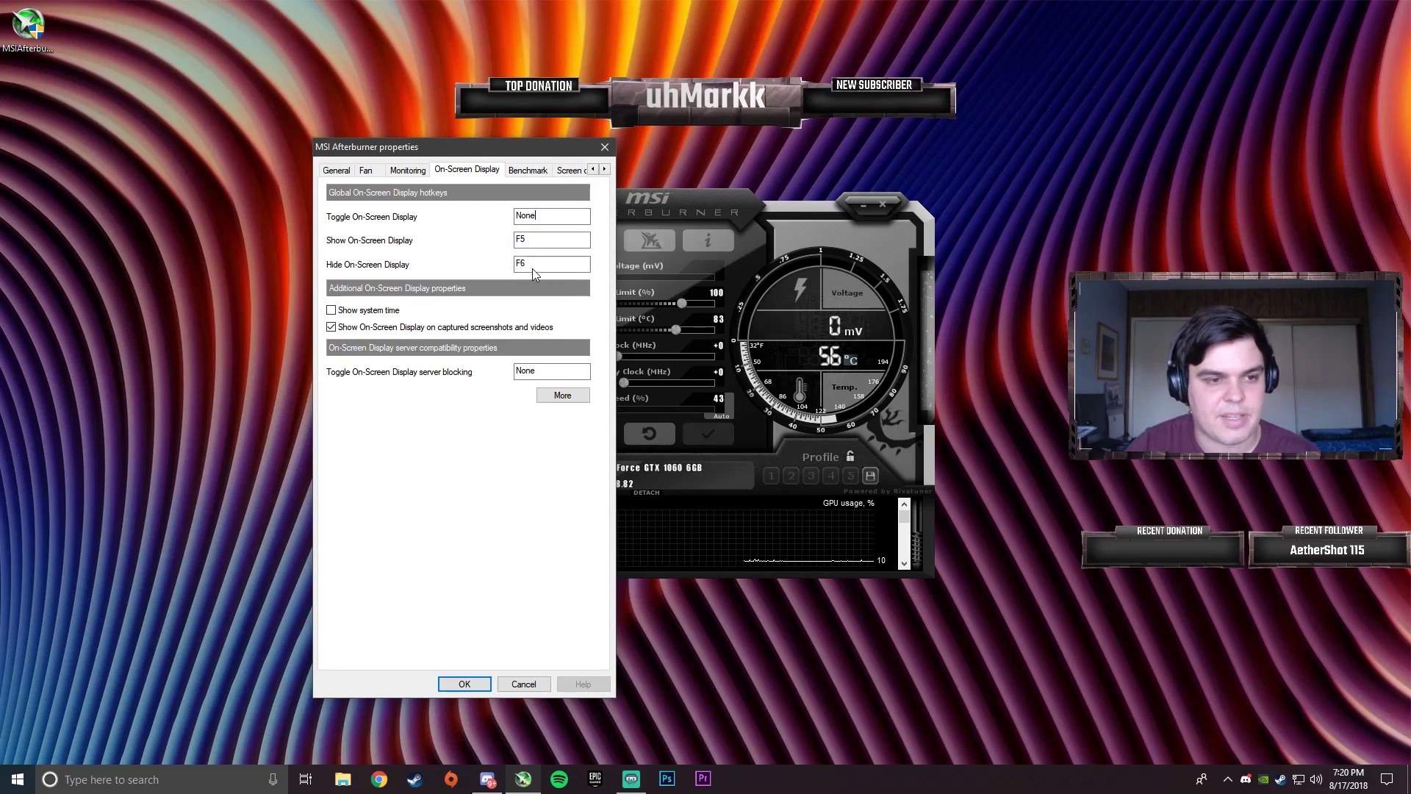
# Back on the Monitoring tab, group GPU usage and GPU temperature under GPU.
pyautogui.click(408, 170)
pyautogui.scroll(5, 464, 318)
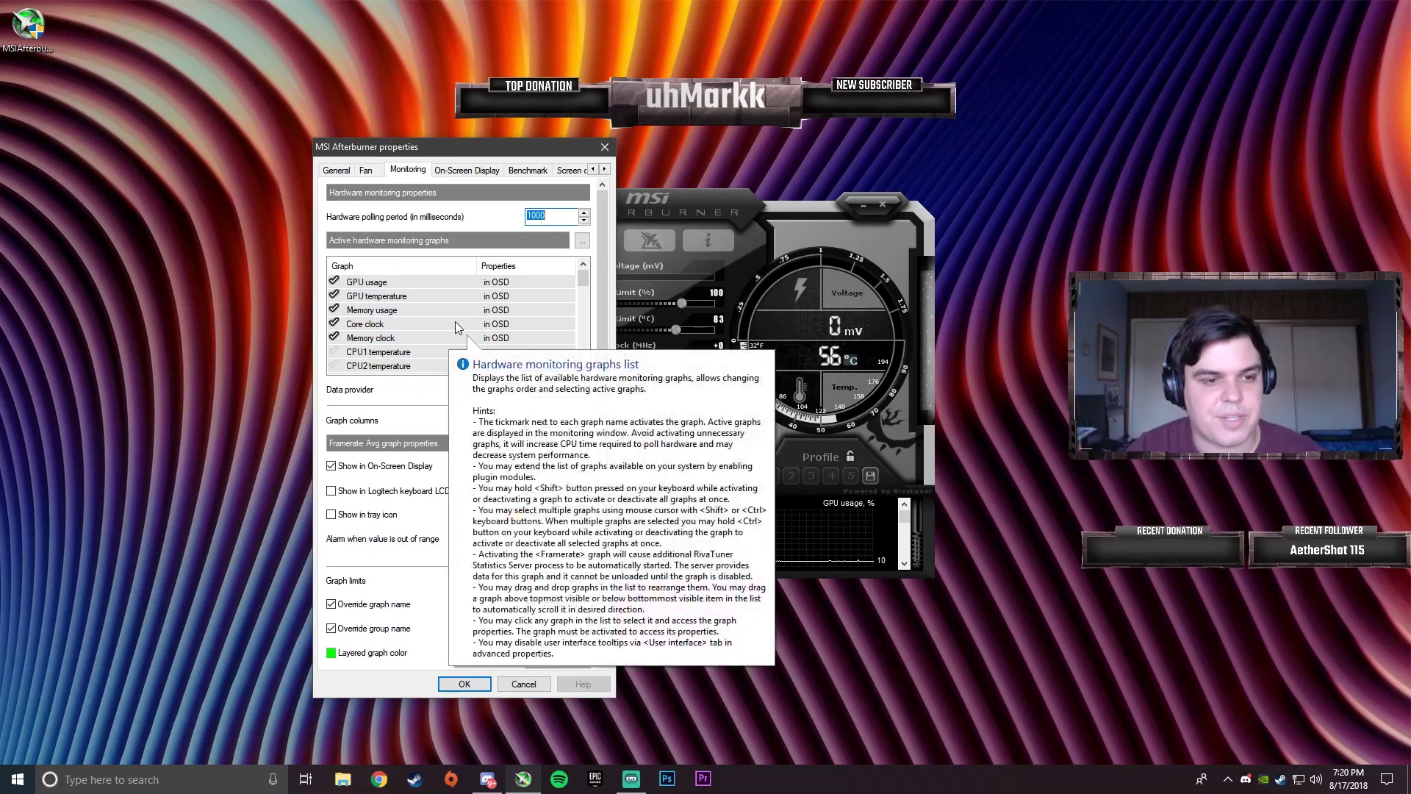
pyautogui.click(371, 286)
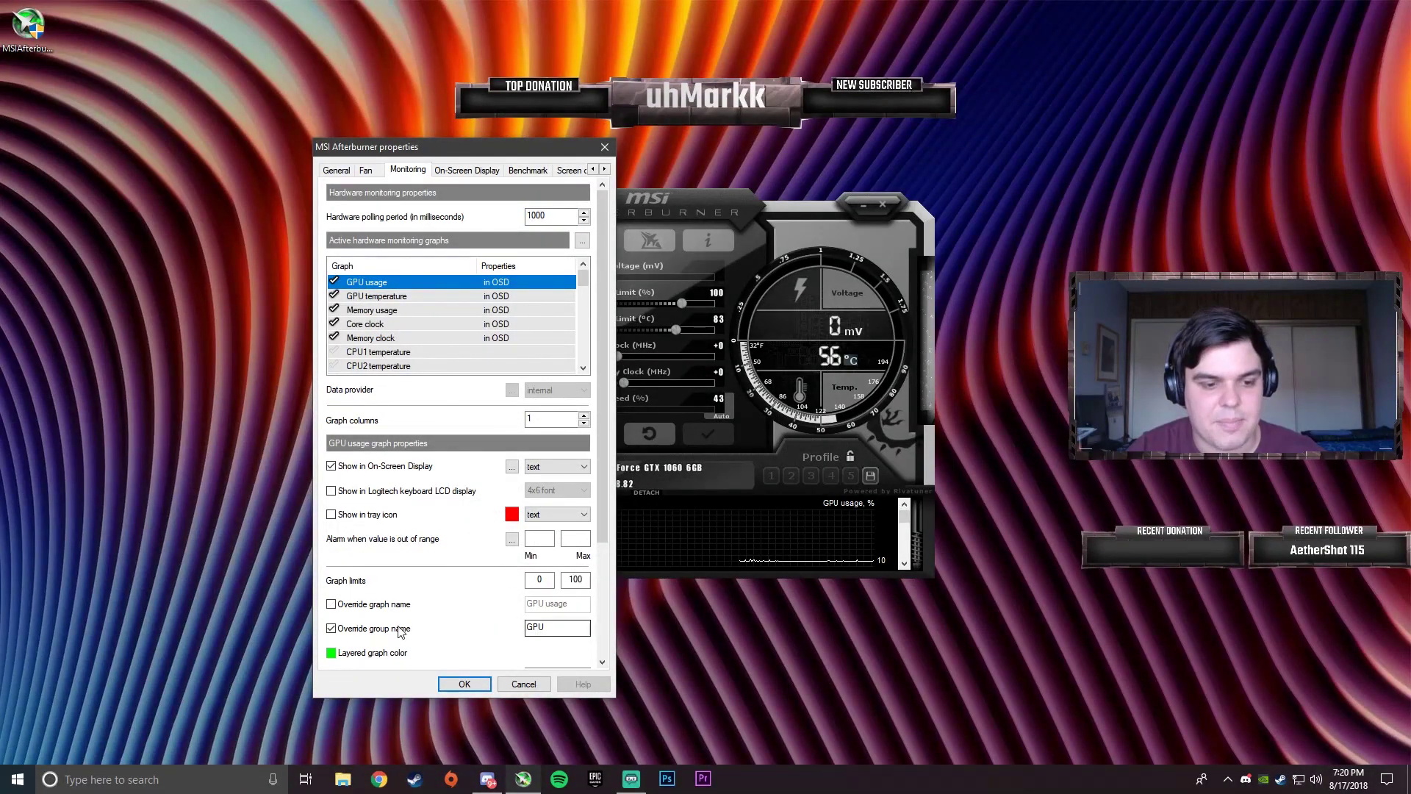
pyautogui.moveTo(463, 155); pyautogui.dragTo(433, 68)
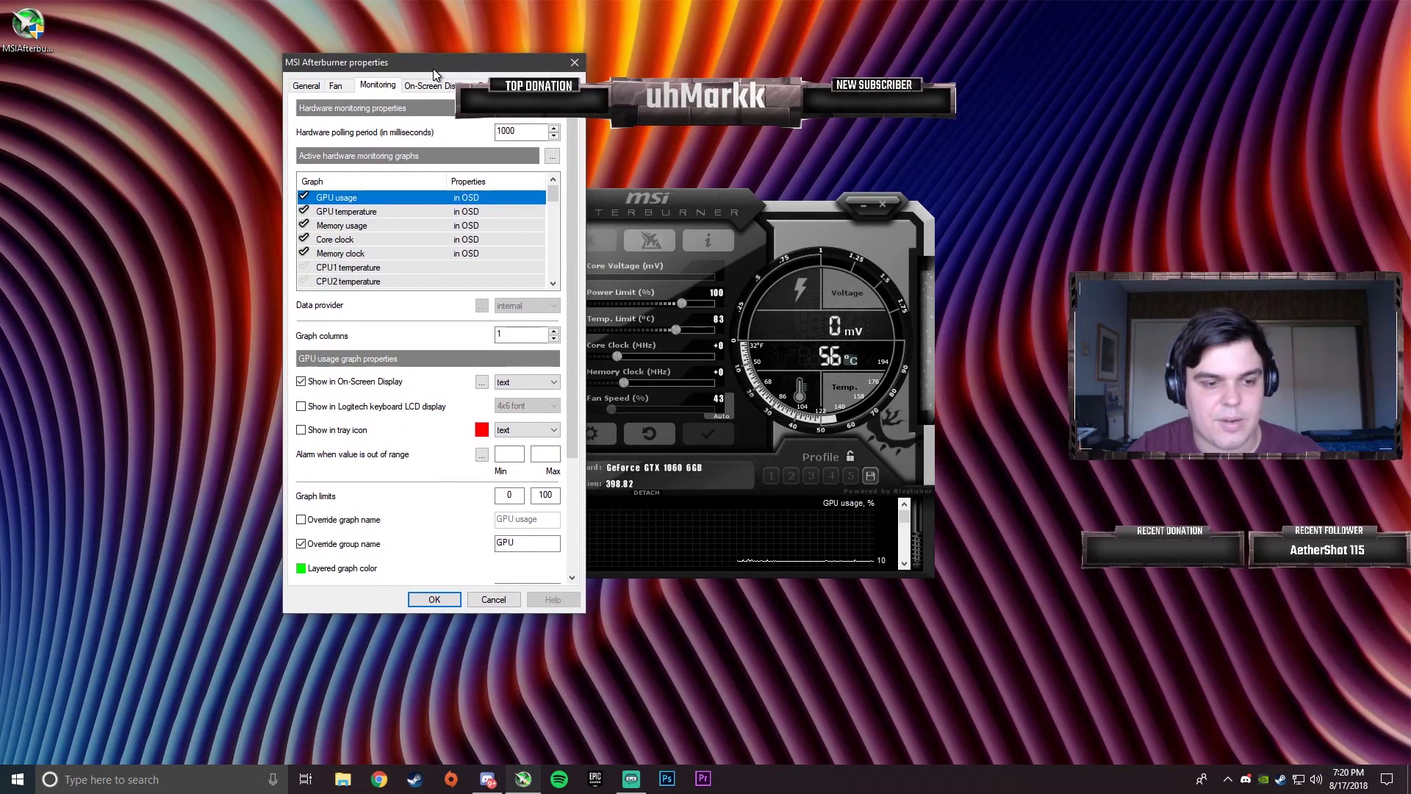
pyautogui.click(348, 213)
pyautogui.click(345, 227)
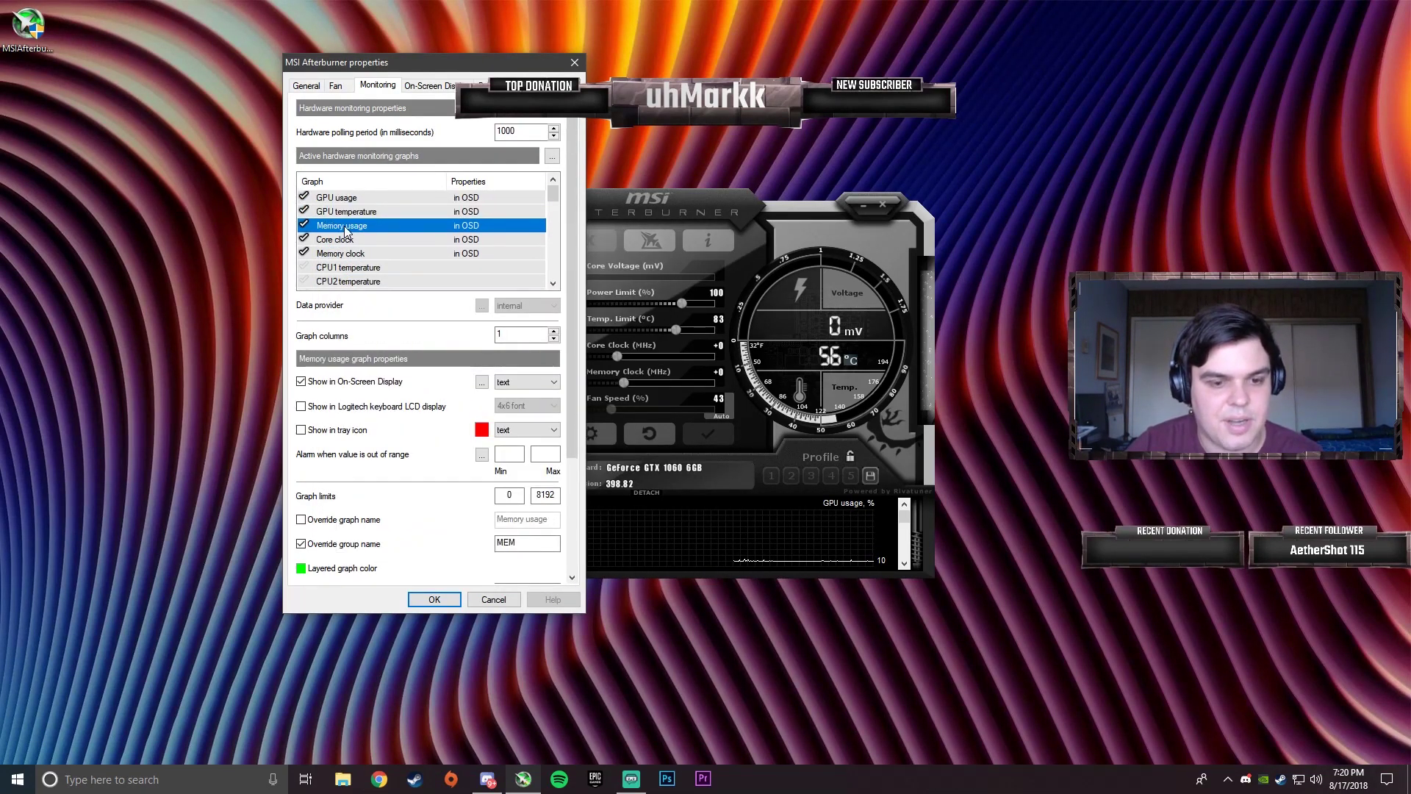
pyautogui.click(350, 211)
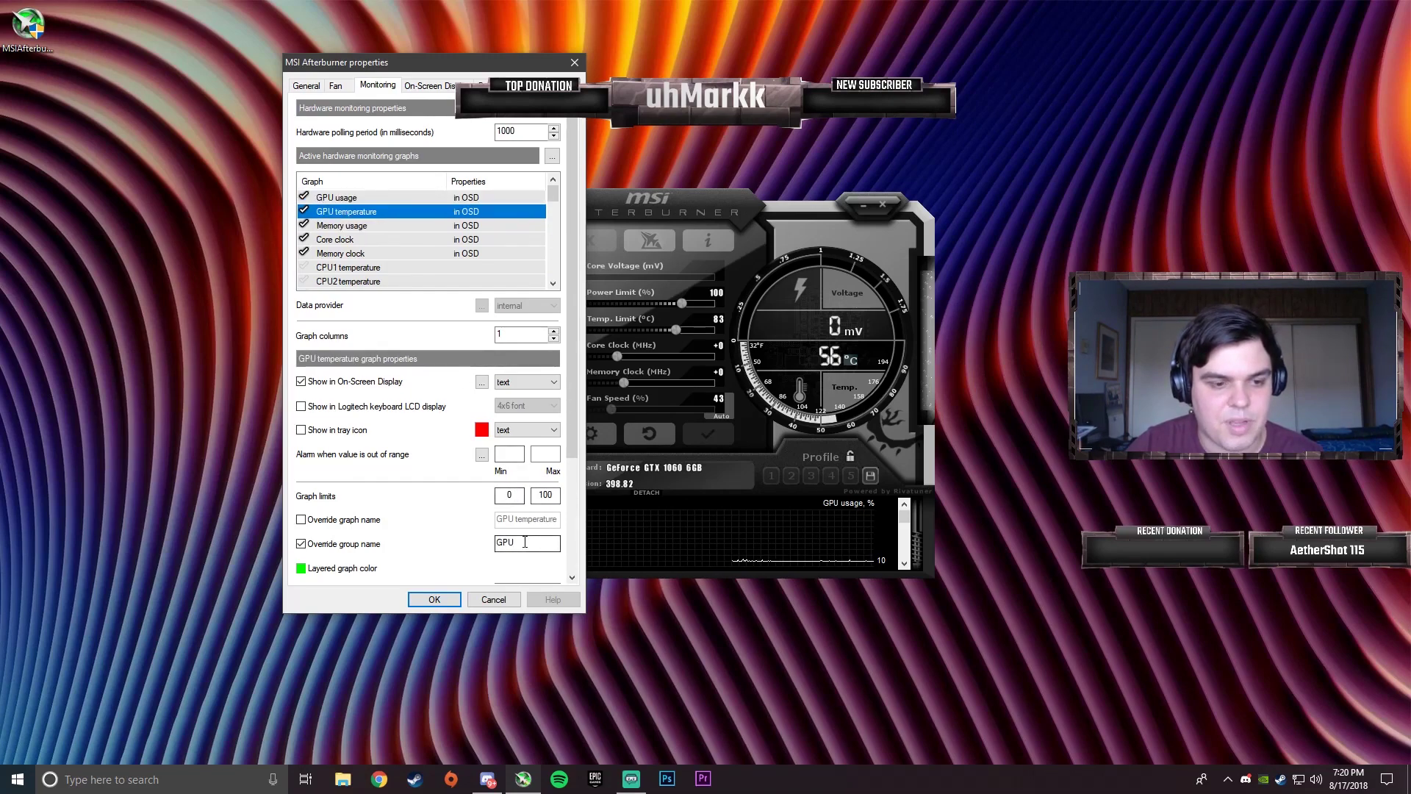
pyautogui.doubleClick(493, 543)
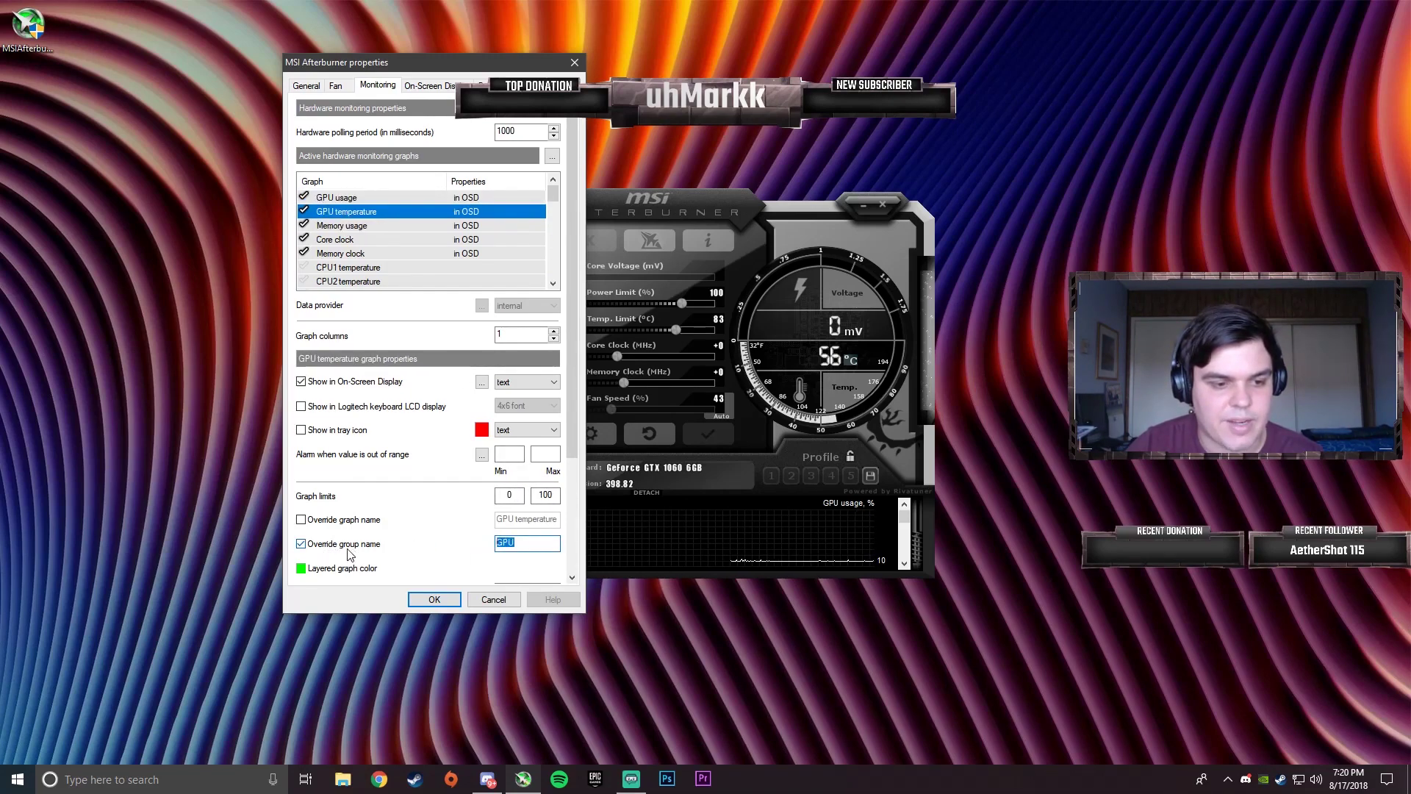
pyautogui.click(527, 544)
pyautogui.click(357, 198)
pyautogui.click(356, 213)
pyautogui.click(356, 226)
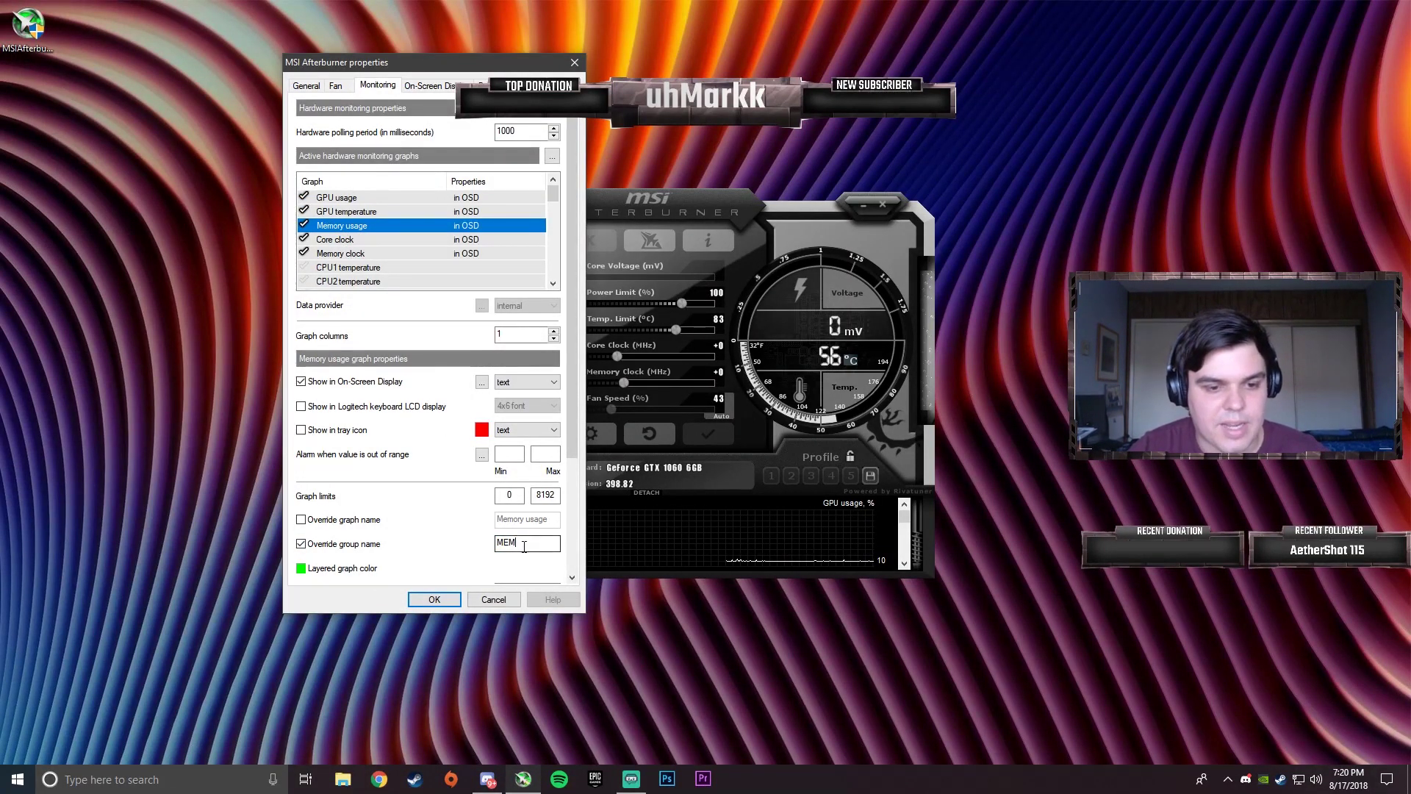
# Group memory usage and memory clock under MEM, with core clock labelled GPU.
pyautogui.click(351, 240)
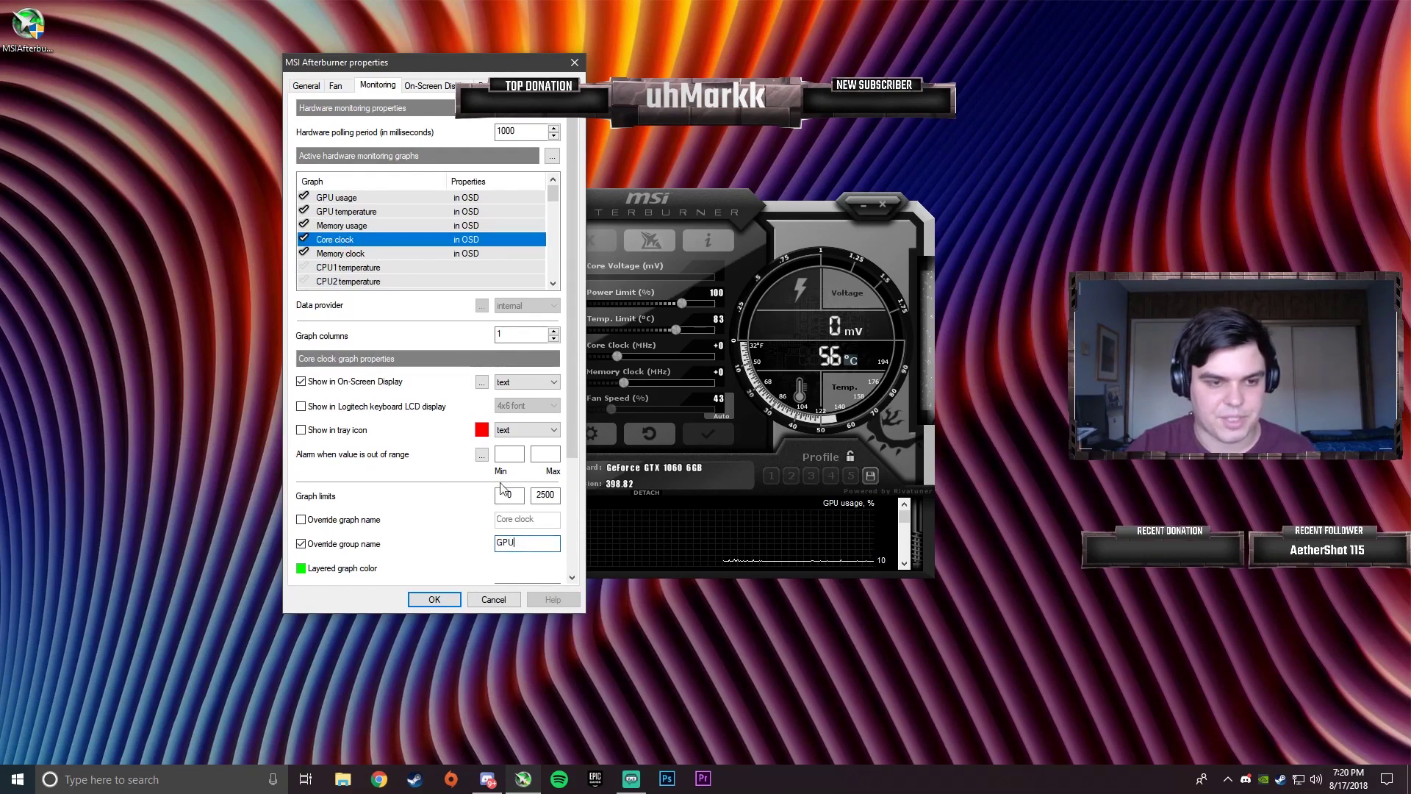
pyautogui.click(351, 214)
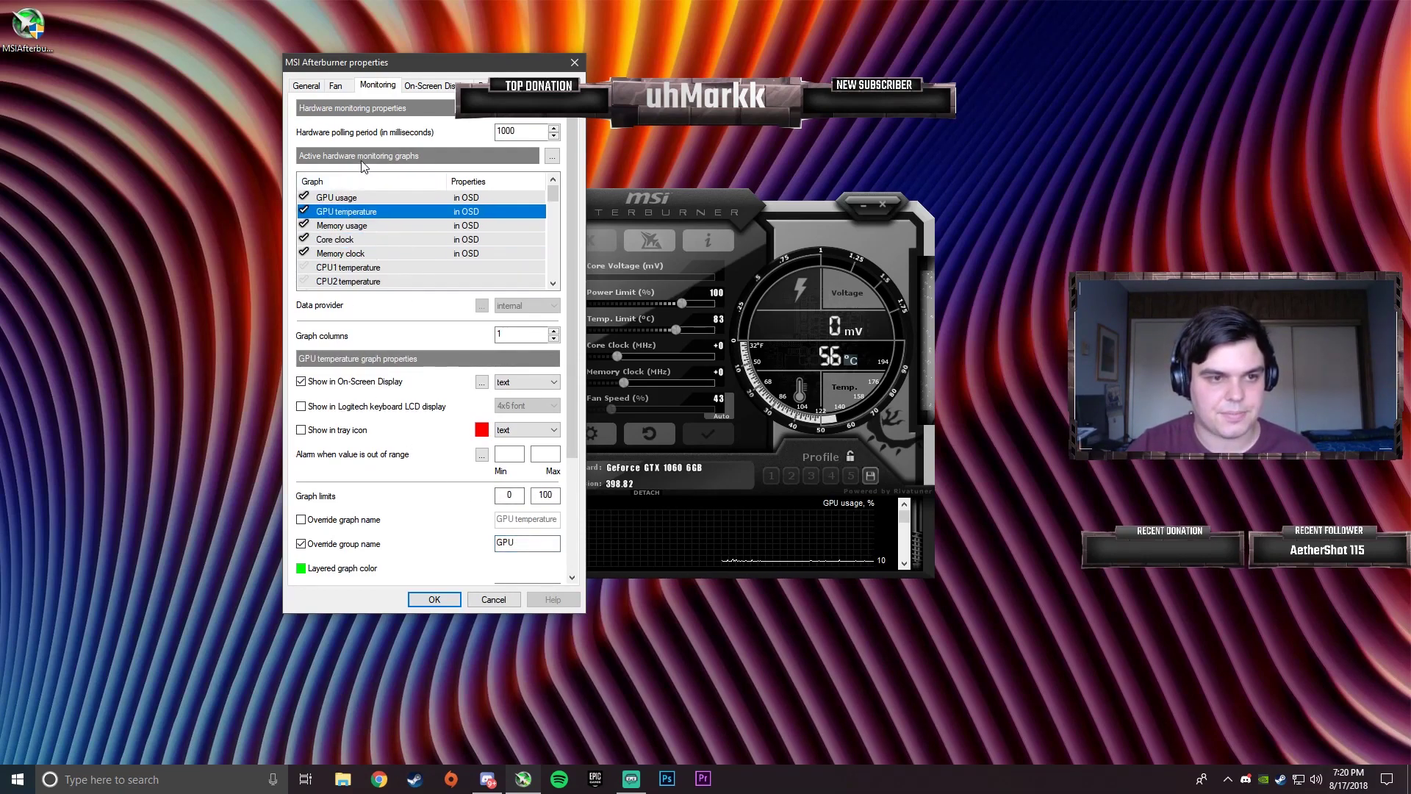
pyautogui.click(347, 242)
pyautogui.click(353, 197)
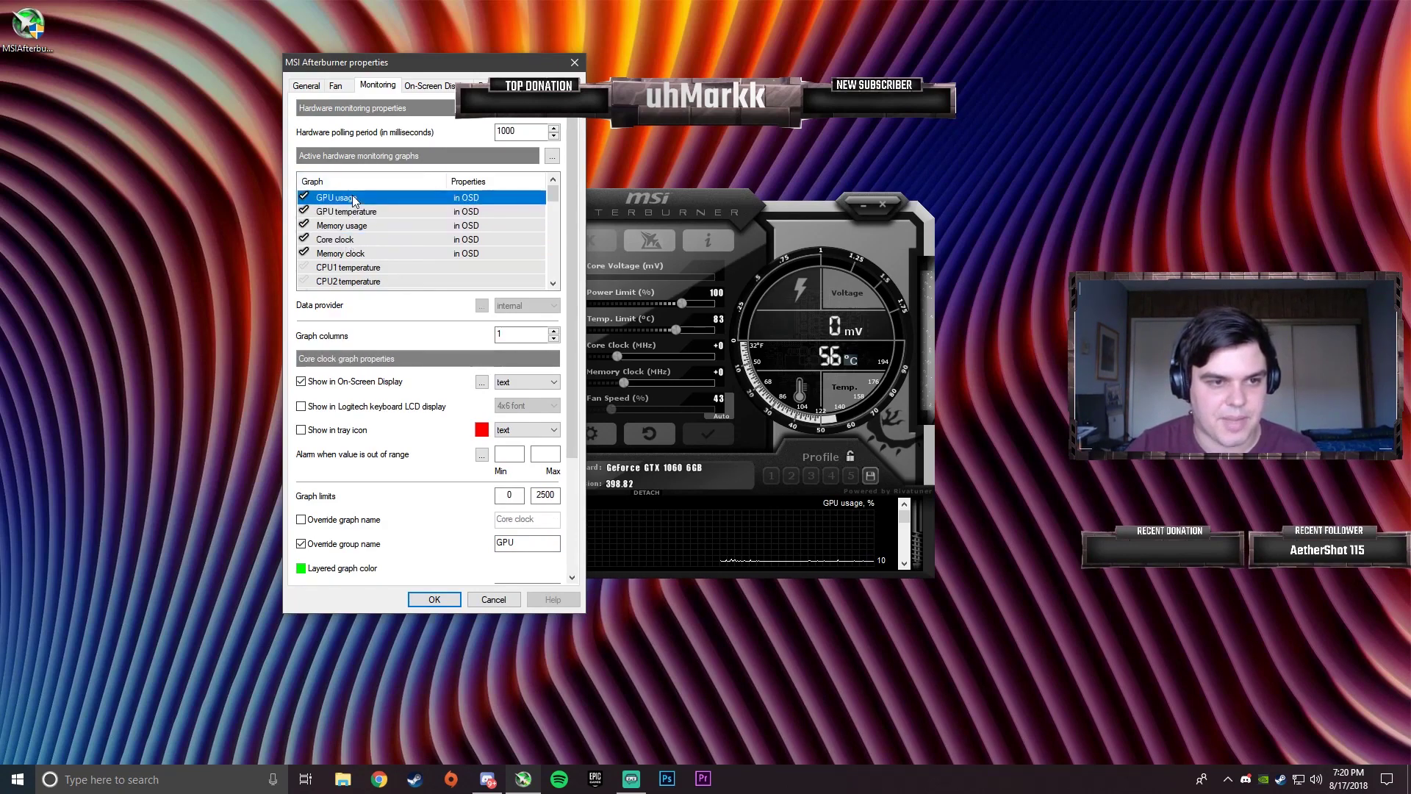
pyautogui.click(357, 213)
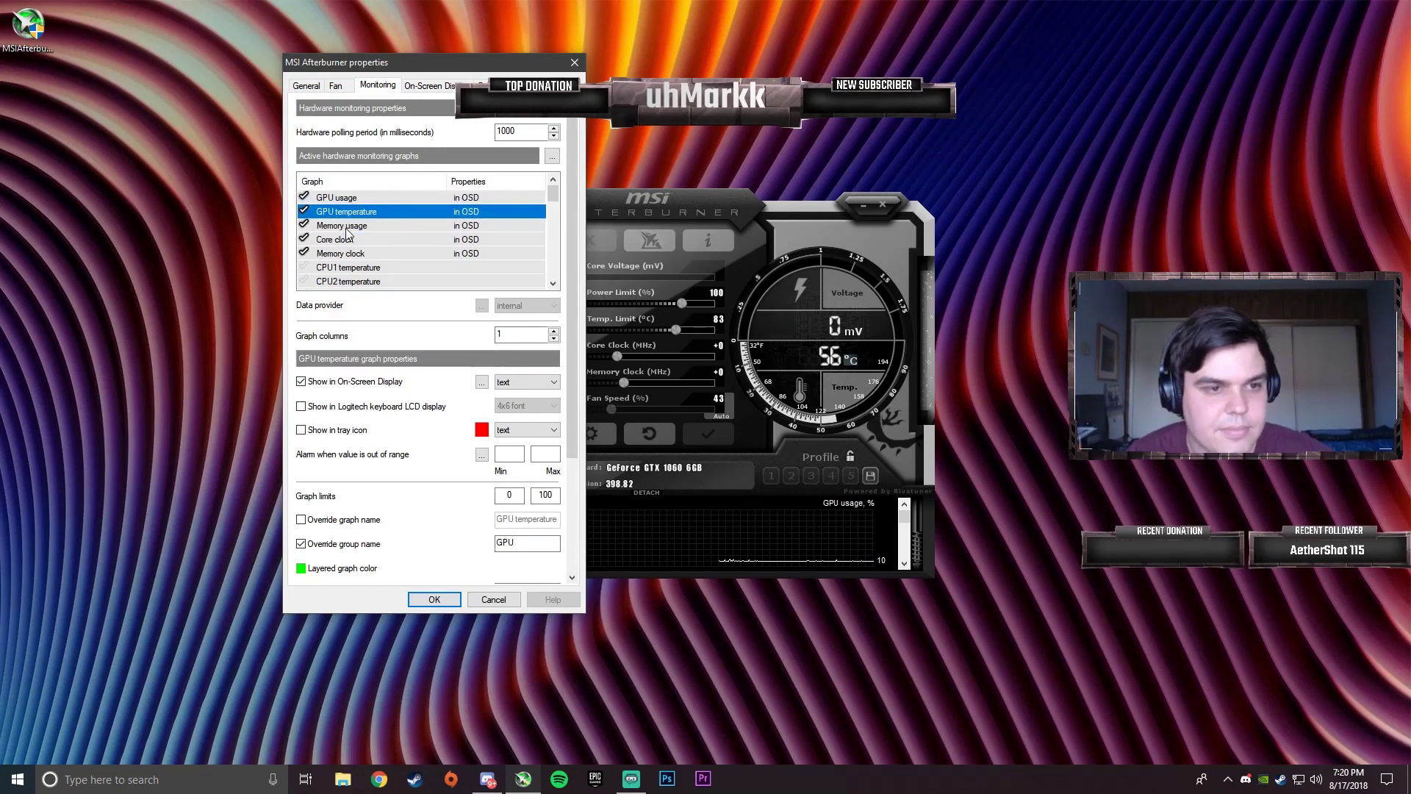
pyautogui.click(343, 228)
pyautogui.click(352, 255)
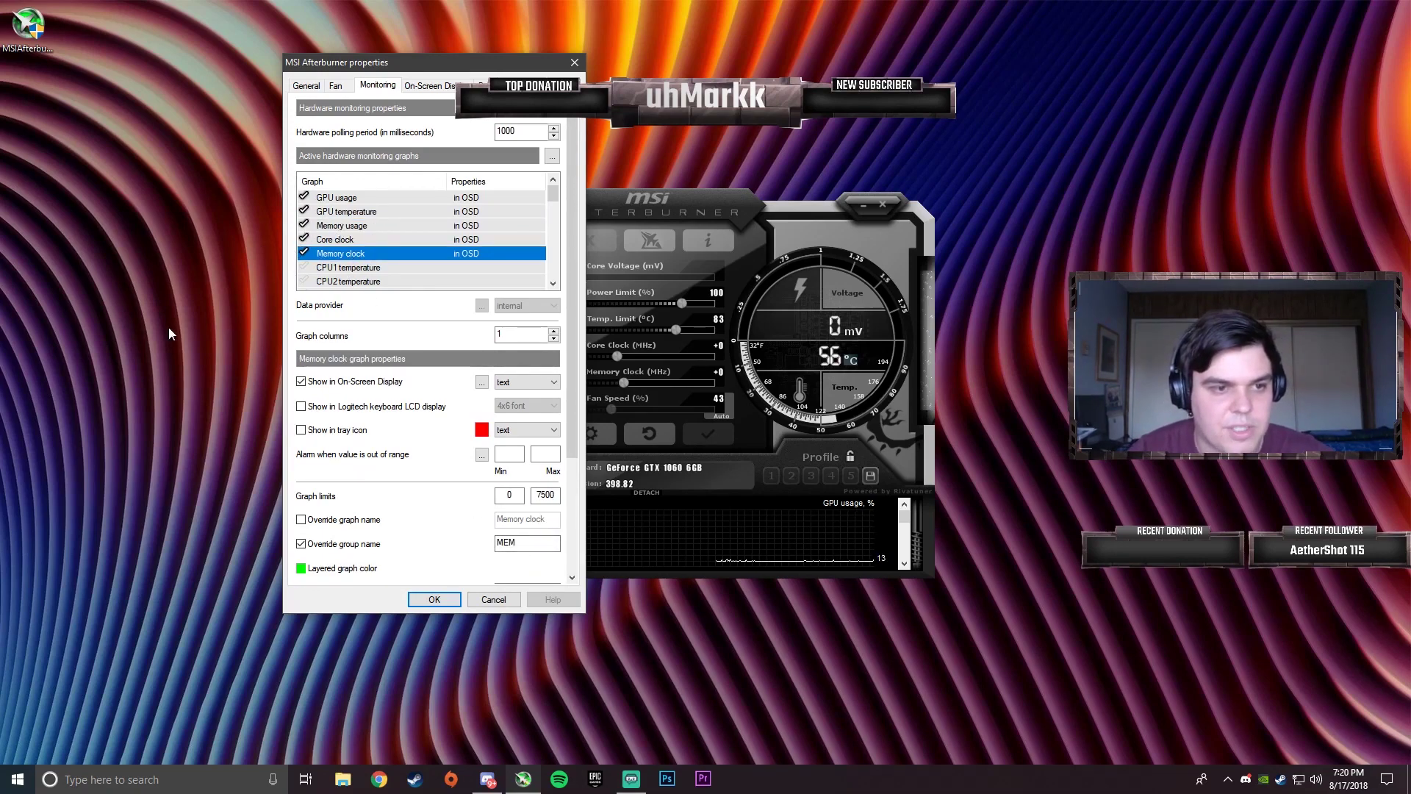
# Set the CPU clock group name to CPU and RAM usage to RAM.
pyautogui.scroll(-2, 334, 234)
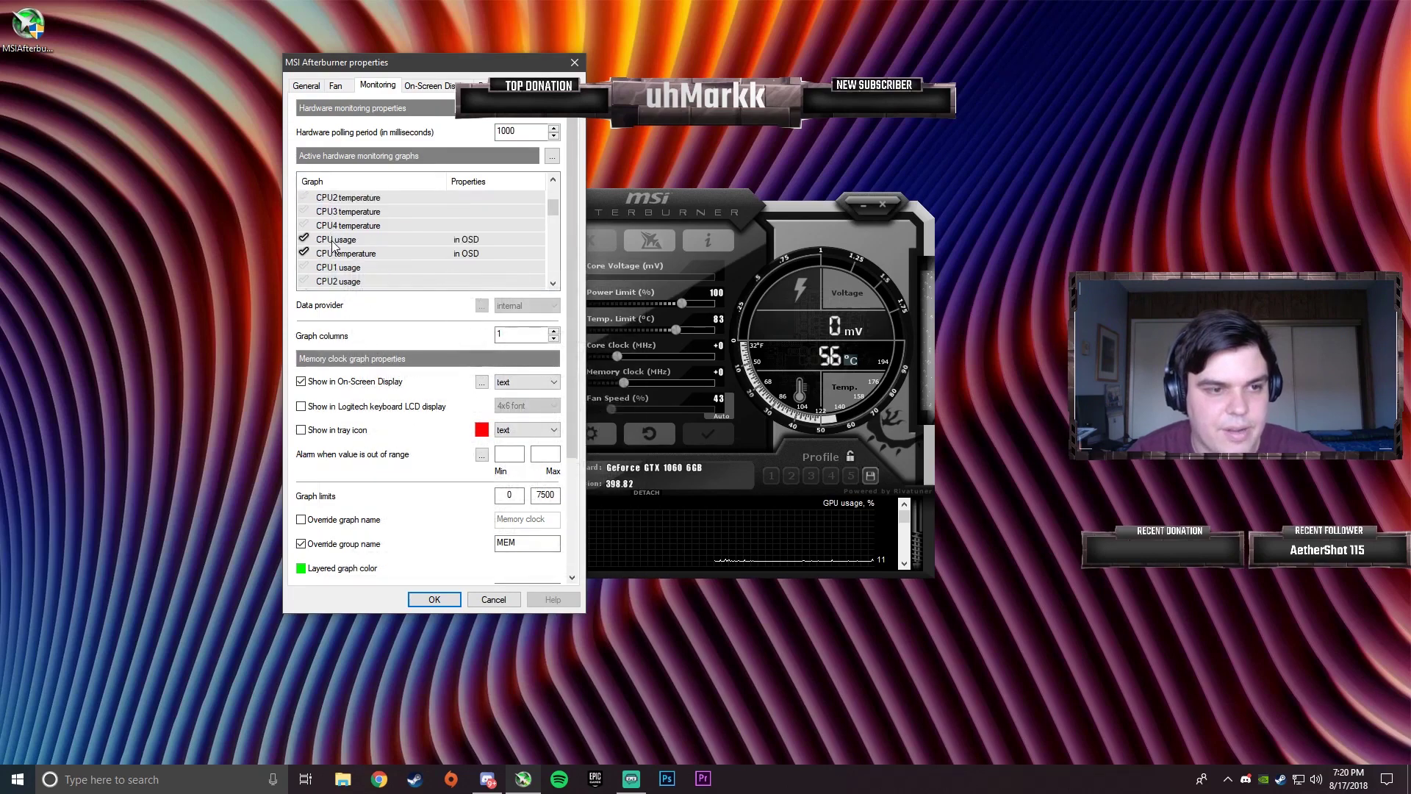
pyautogui.click(341, 241)
pyautogui.click(349, 255)
pyautogui.scroll(-3, 350, 258)
pyautogui.click(351, 258)
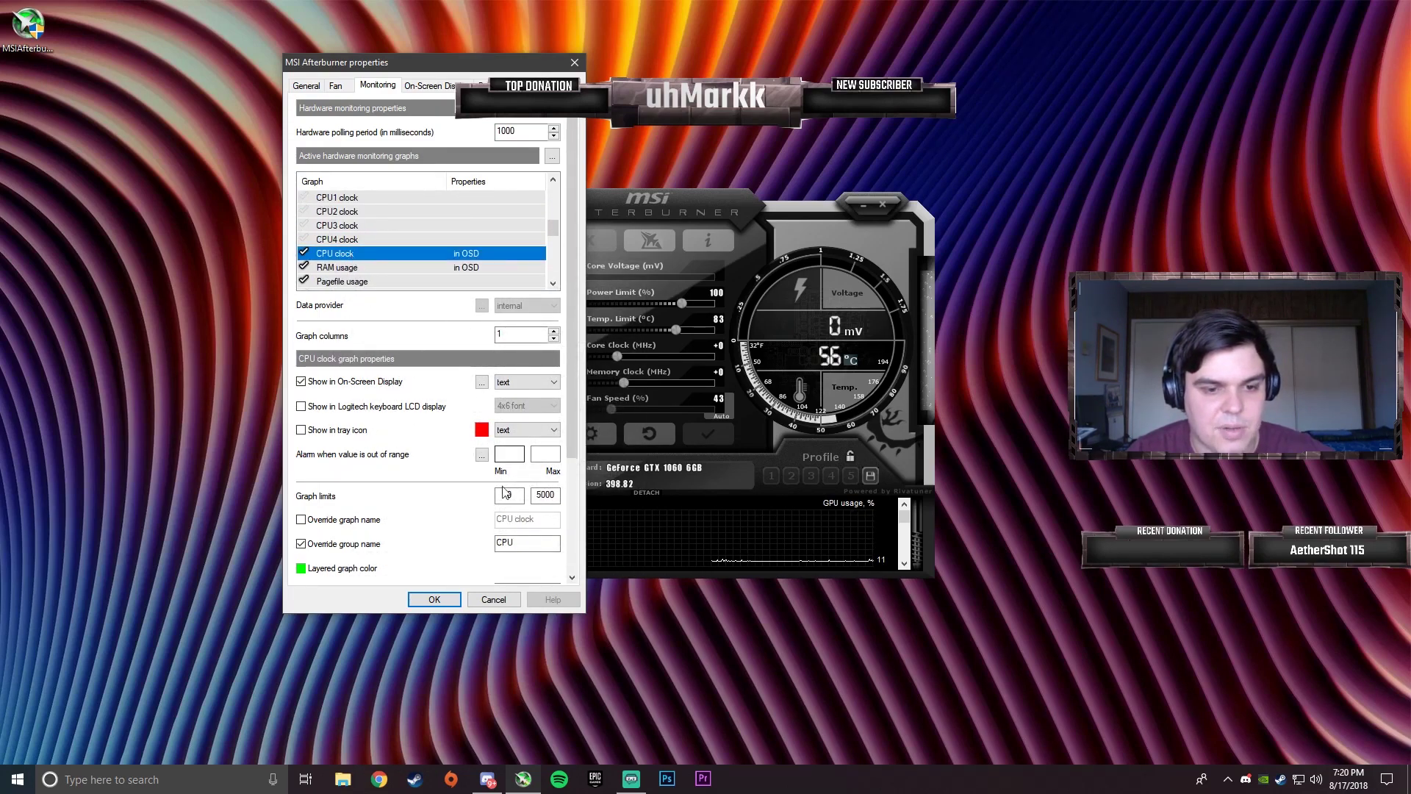
pyautogui.doubleClick(504, 542)
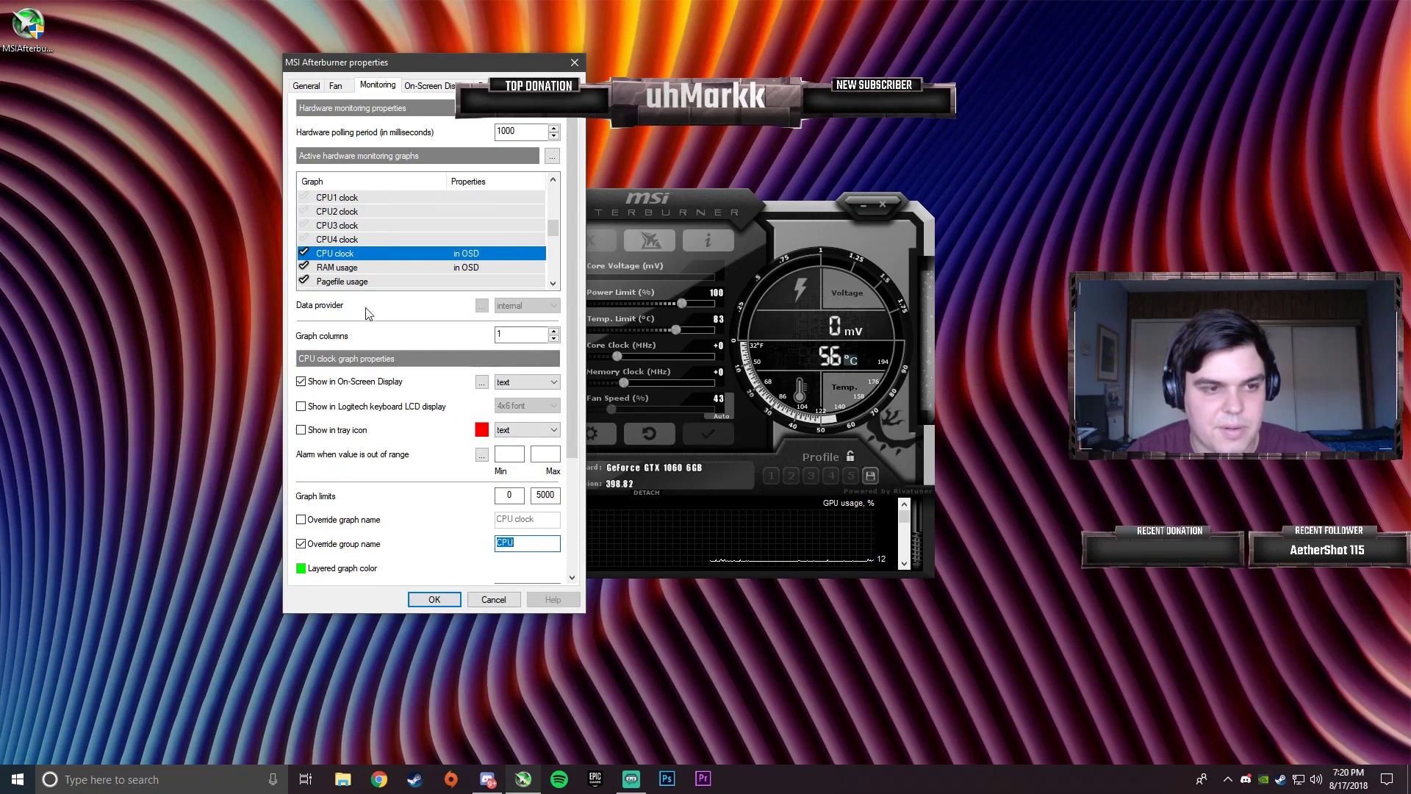
pyautogui.click(339, 268)
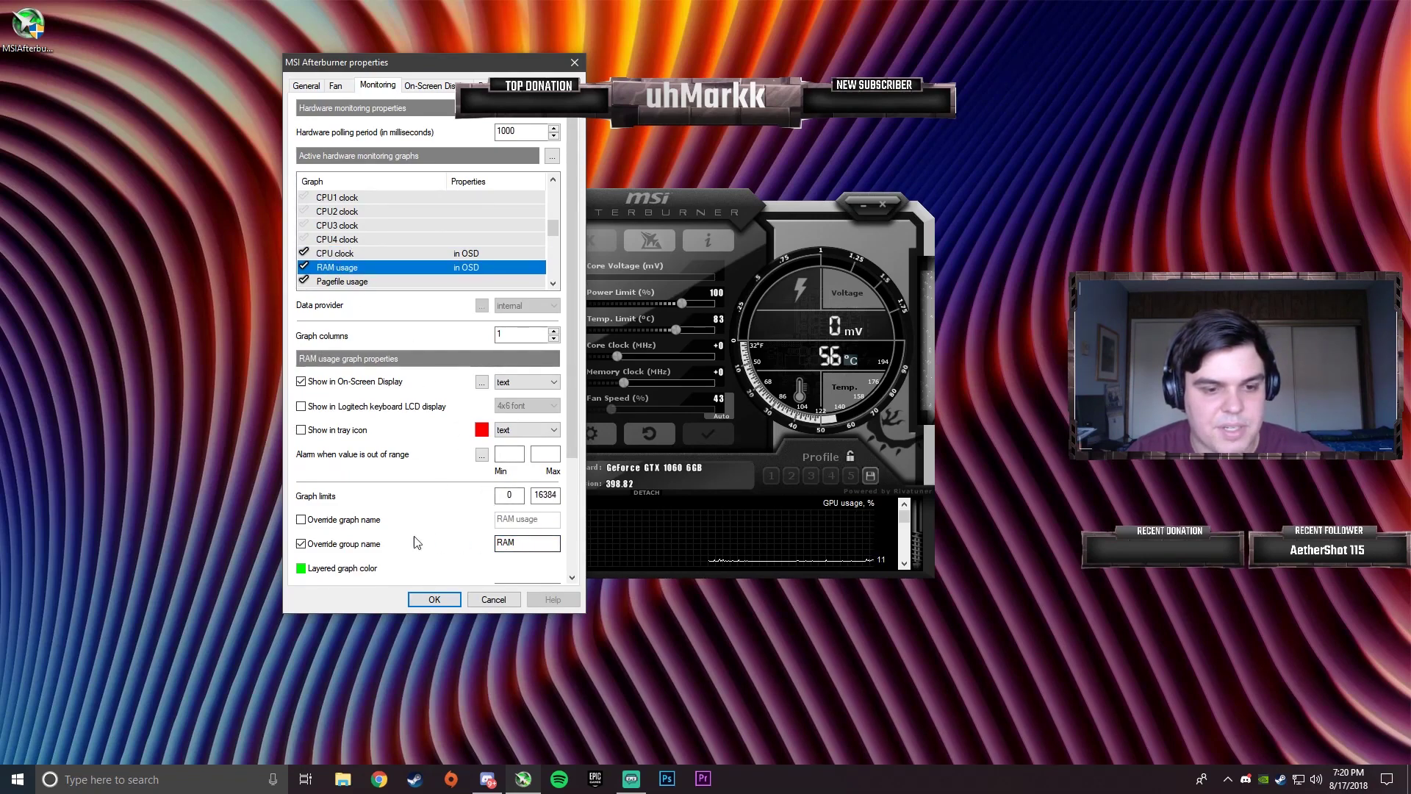
# Label Framerate Avg as AVG and Framerate as FPS, then apply with OK.
pyautogui.scroll(-1, 347, 266)
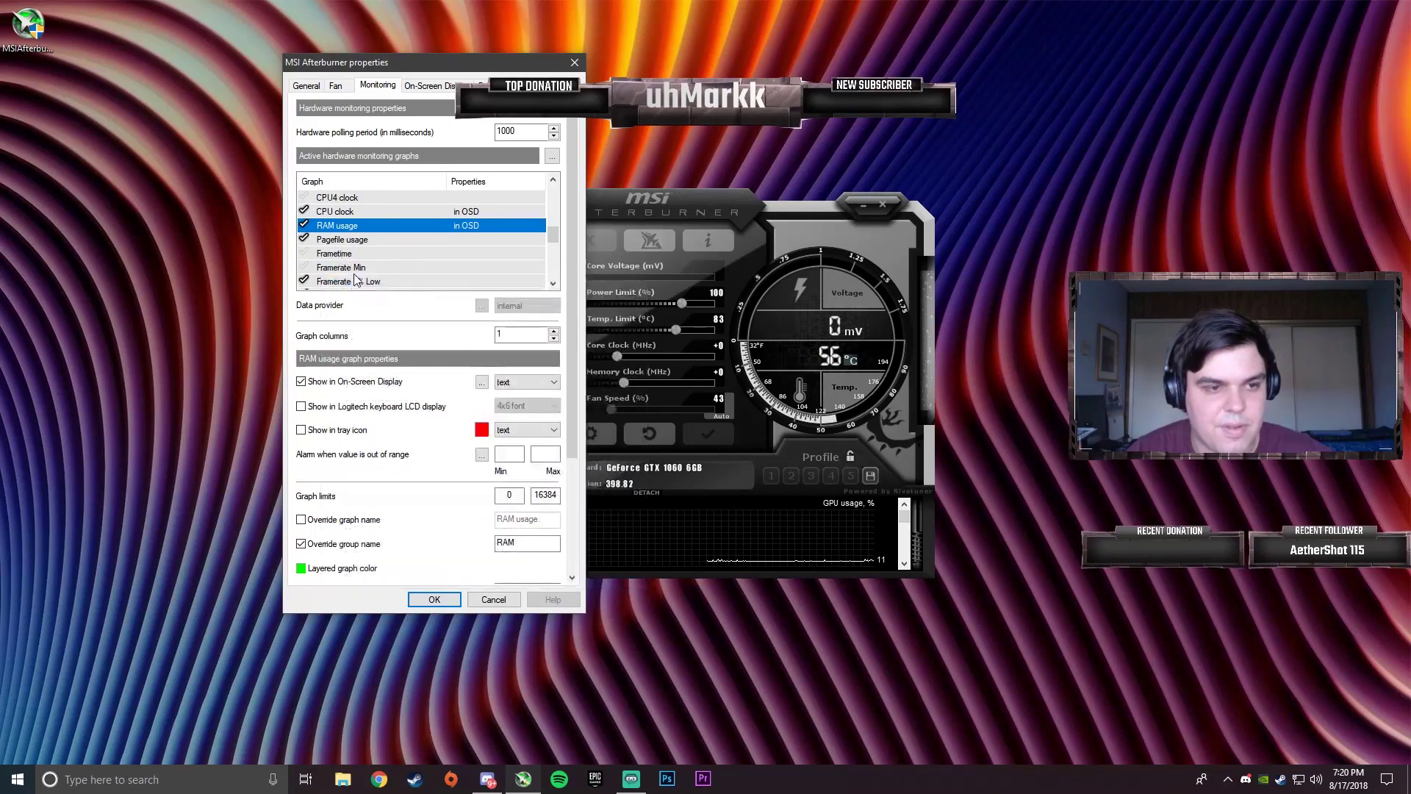
pyautogui.scroll(-2, 342, 236)
pyautogui.click(356, 228)
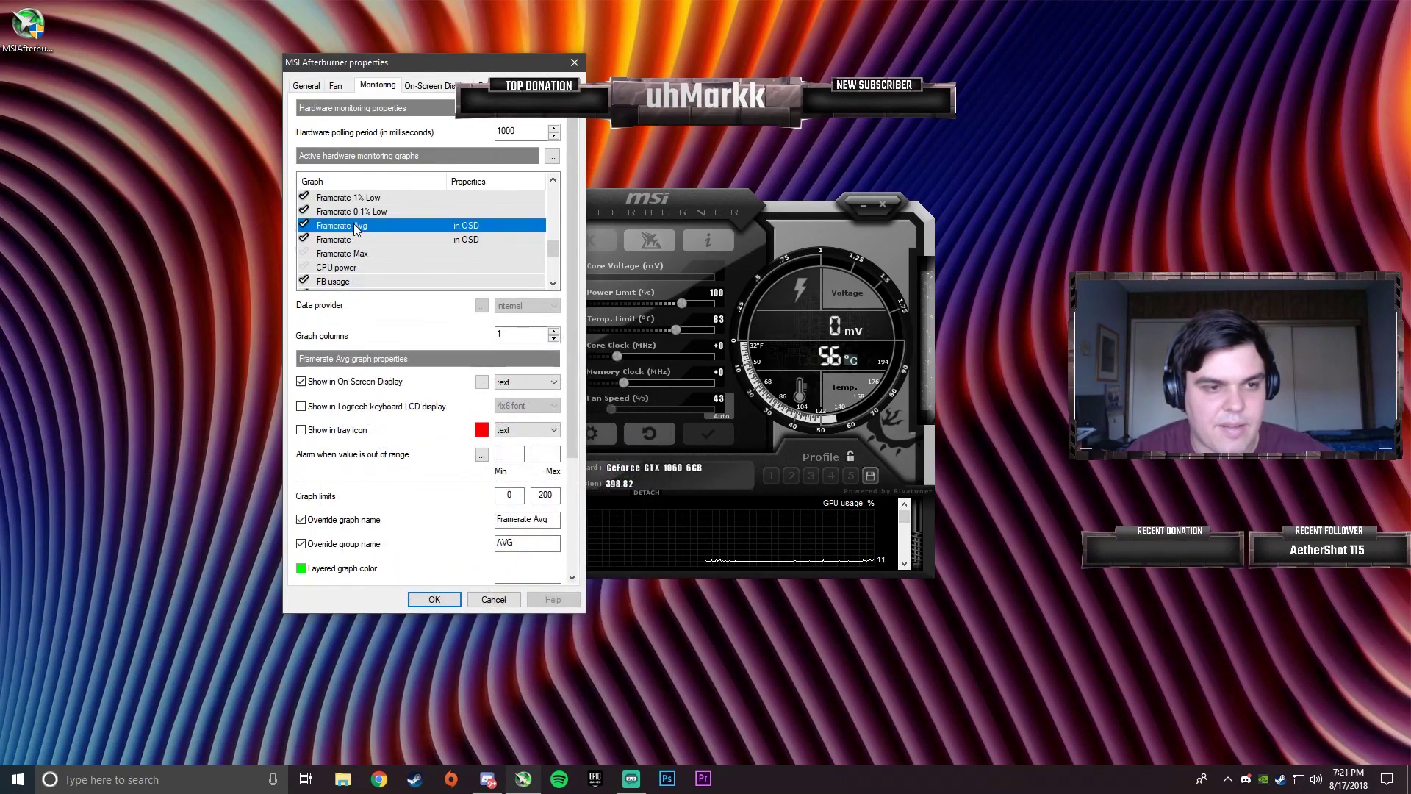
pyautogui.doubleClick(508, 545)
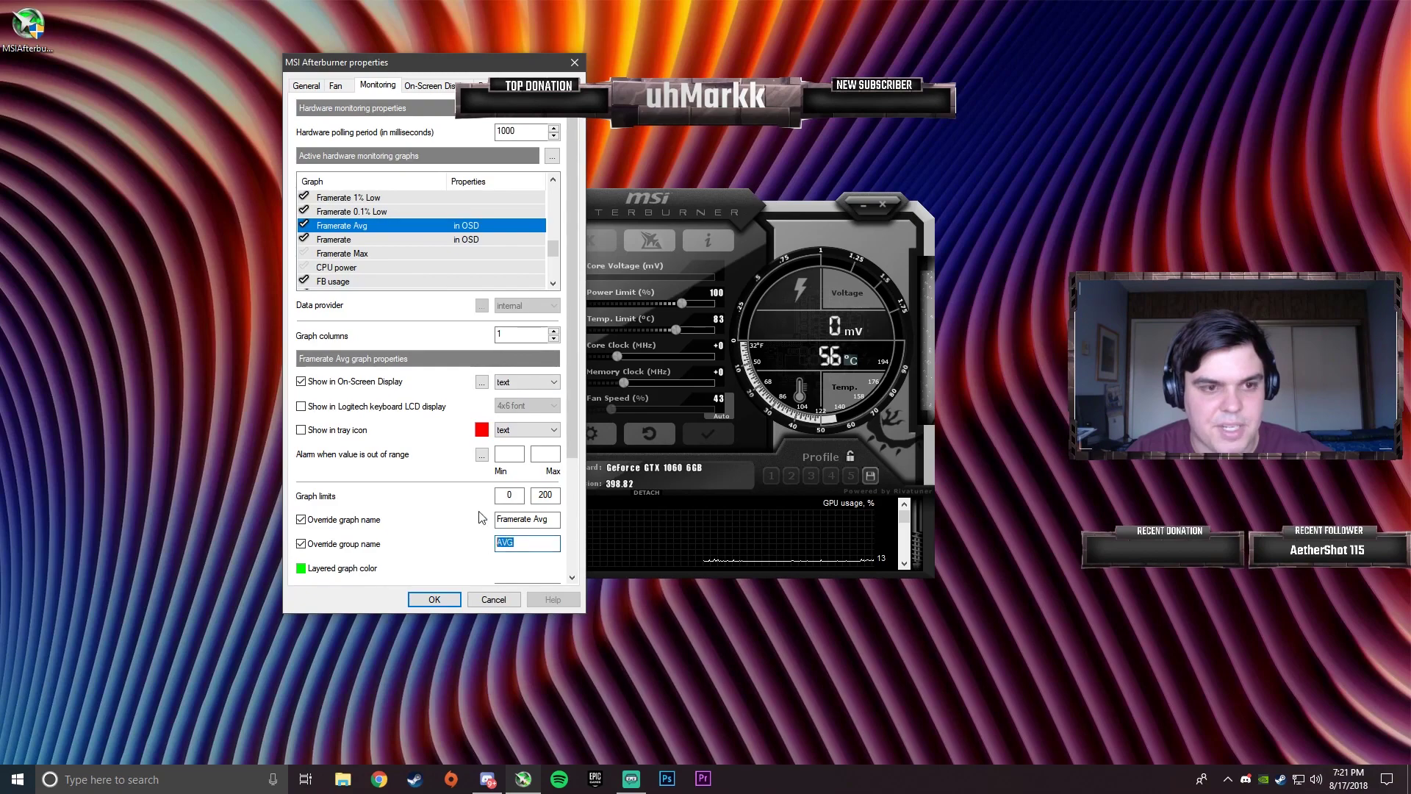
pyautogui.click(353, 240)
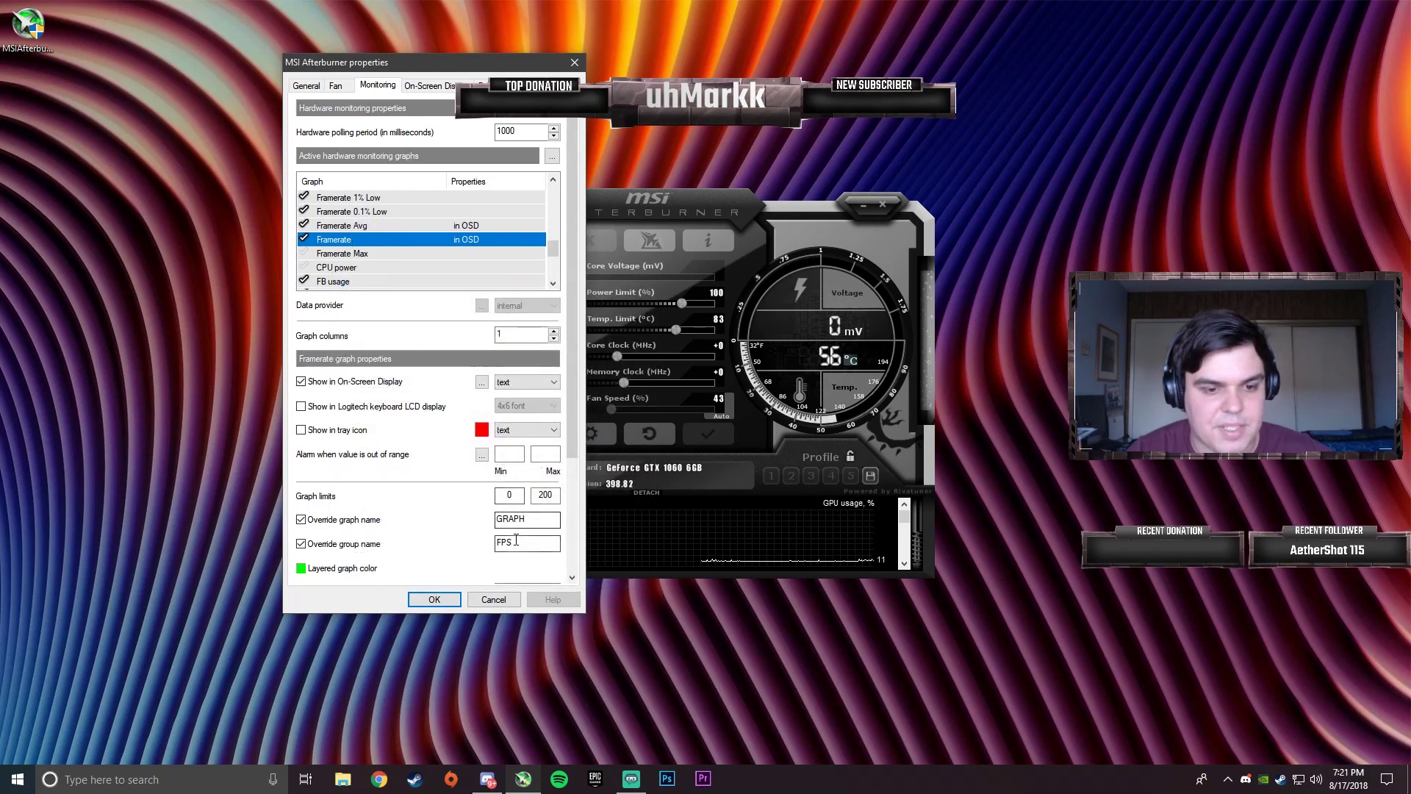
pyautogui.doubleClick(516, 542)
pyautogui.scroll(10, 470, 276)
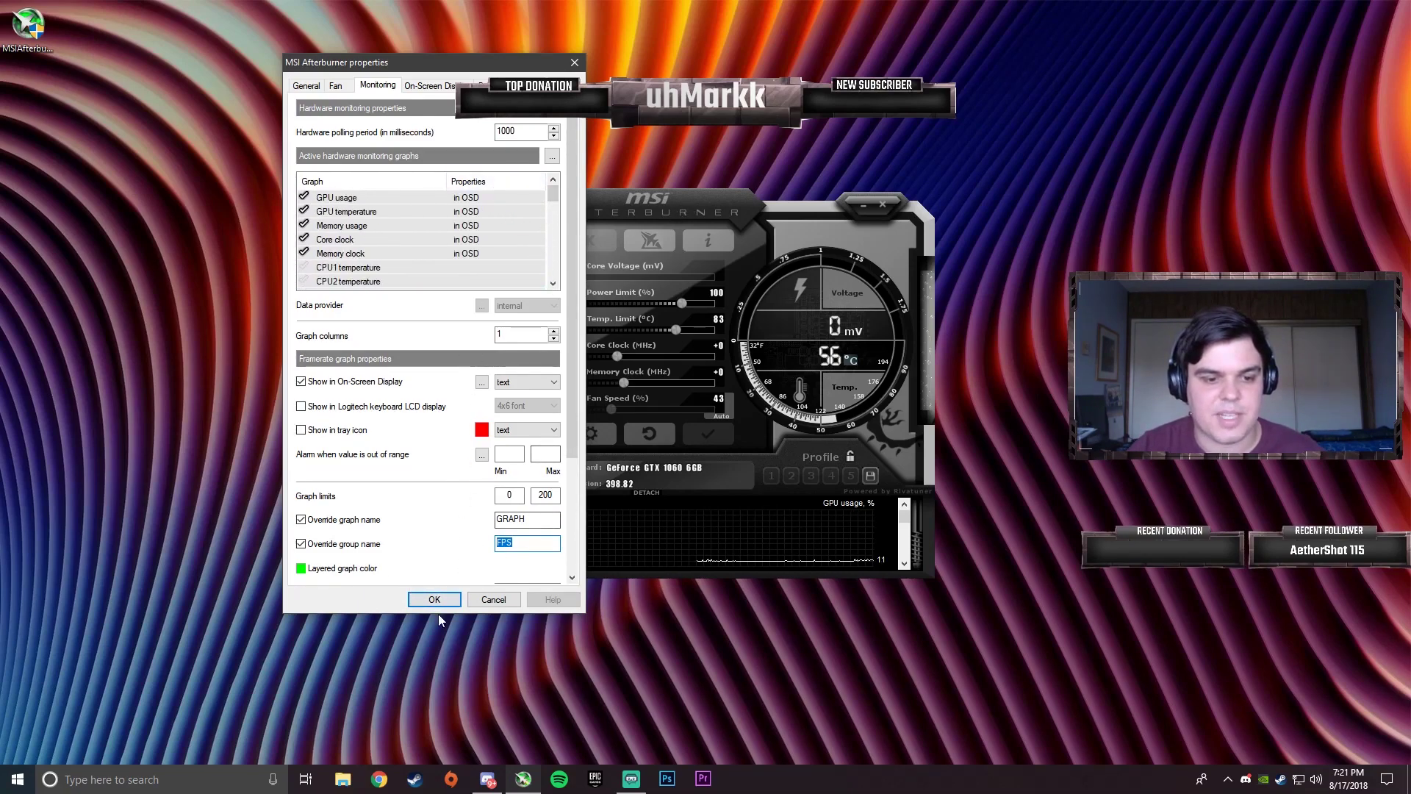
pyautogui.click(434, 599)
# Open RivaTuner Statistics Server from the tray, minimize Afterburner, and open the Raster 3D font list.
pyautogui.click(1229, 780)
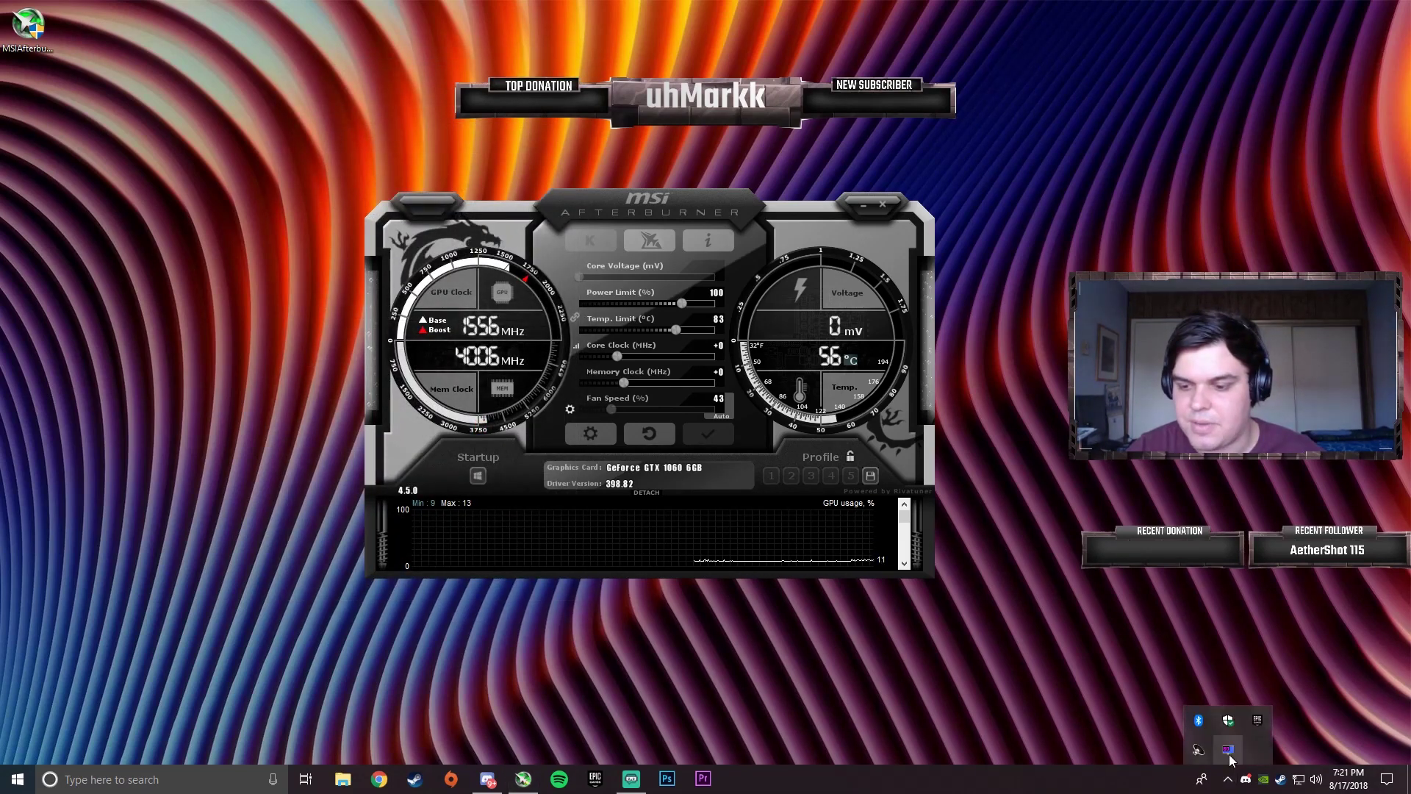
pyautogui.click(1229, 755)
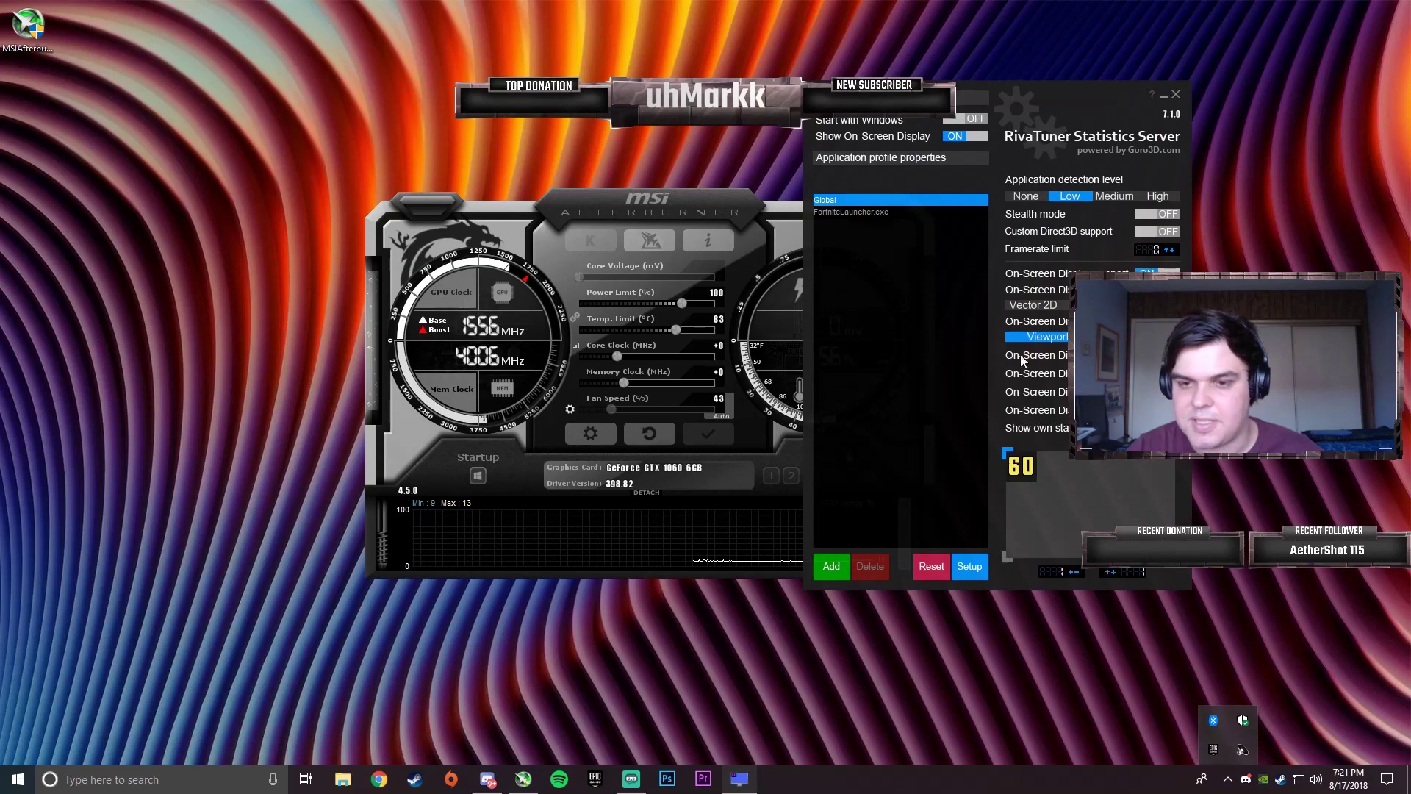
pyautogui.moveTo(1019, 94); pyautogui.dragTo(372, 59)
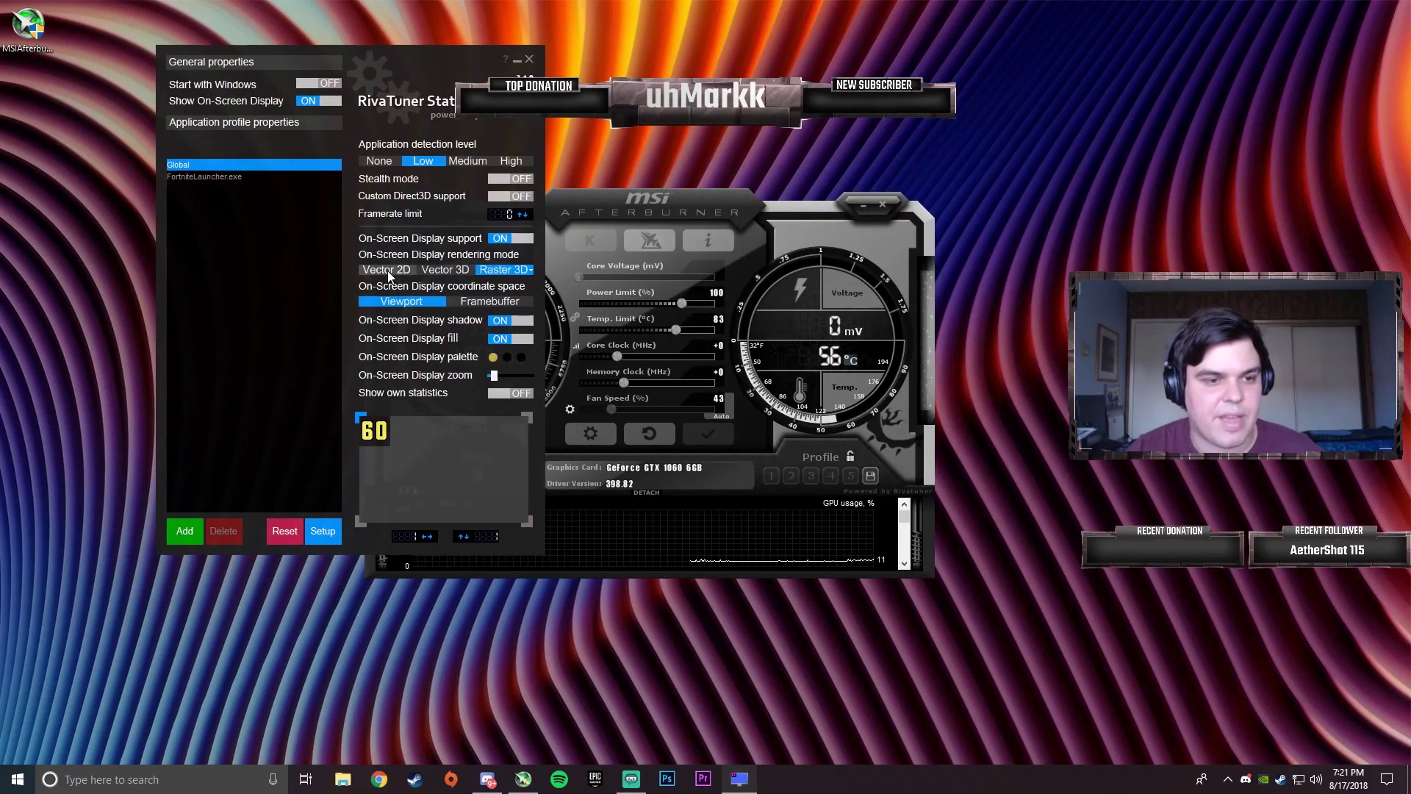
pyautogui.click(864, 203)
pyautogui.moveTo(446, 98); pyautogui.dragTo(682, 142)
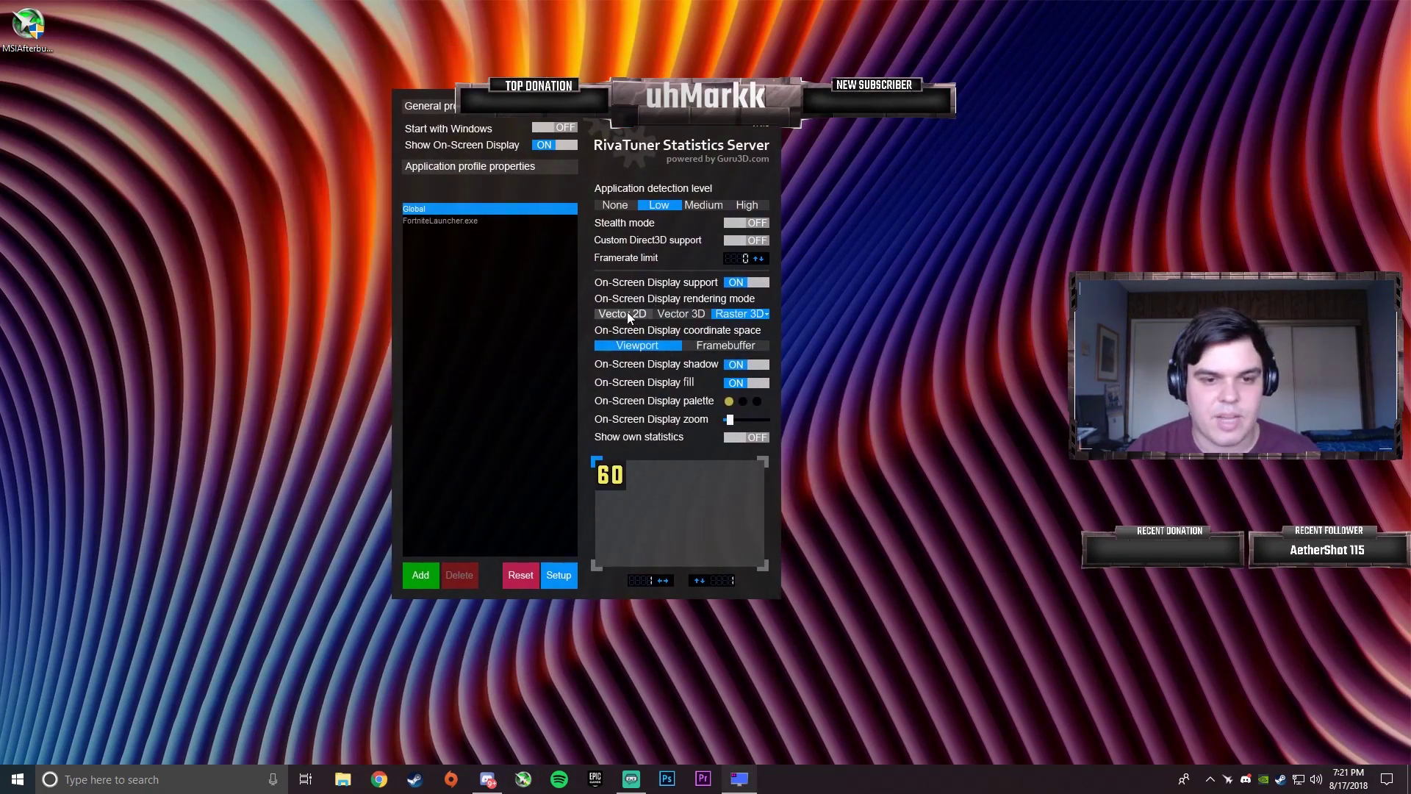
pyautogui.click(766, 315)
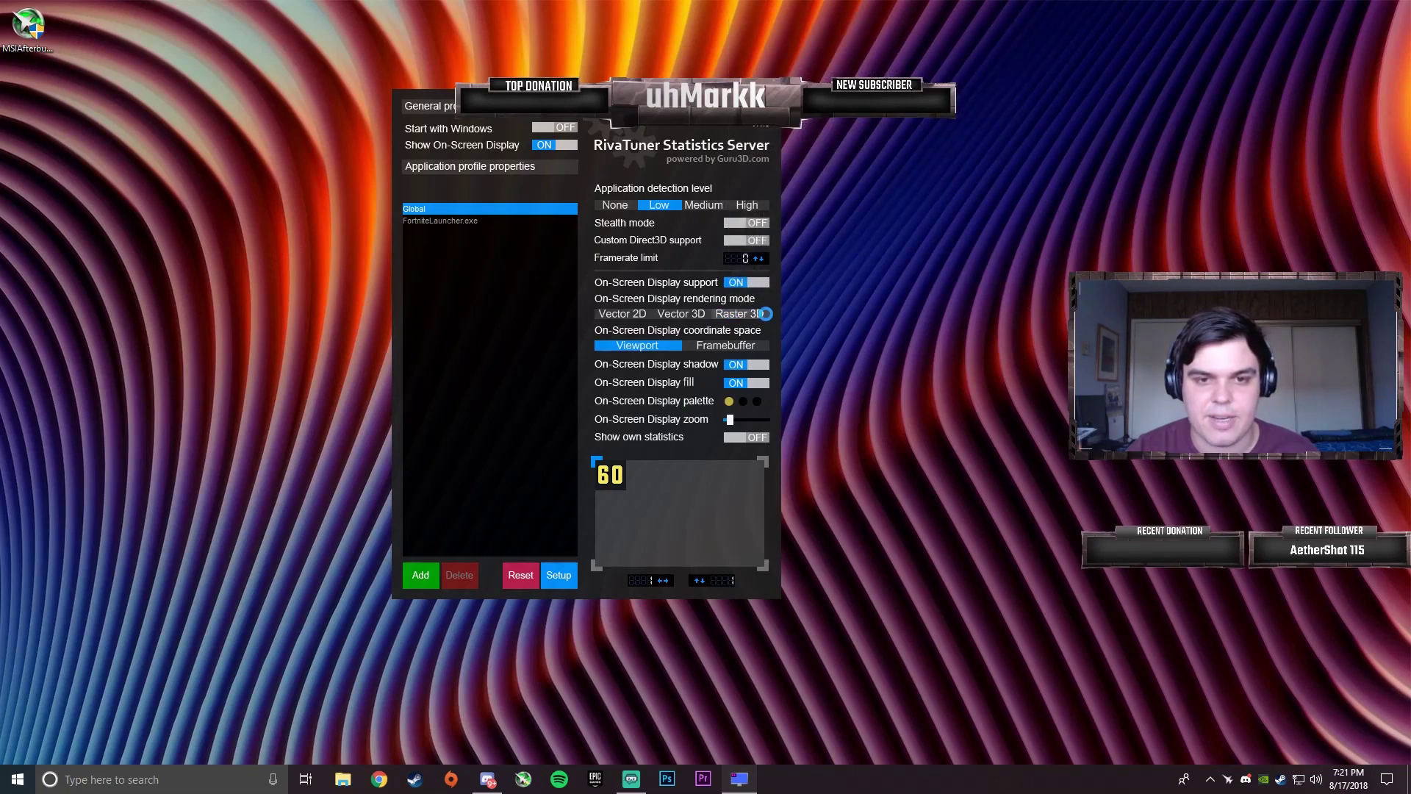
pyautogui.moveTo(543, 248); pyautogui.dragTo(896, 223)
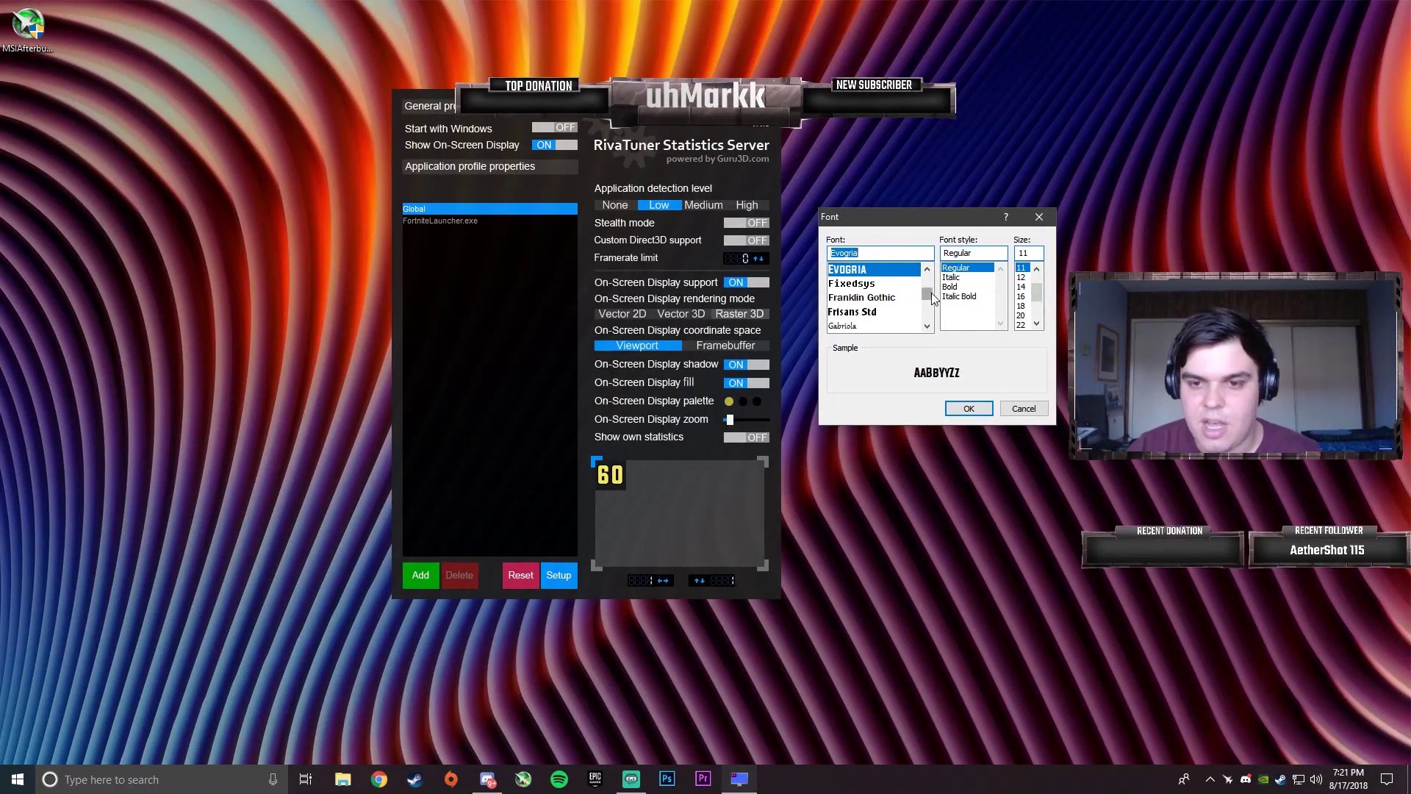
pyautogui.moveTo(932, 297)
pyautogui.mouseDown()
pyautogui.moveTo(929, 312)
pyautogui.moveTo(929, 285)
pyautogui.mouseUp()
pyautogui.scroll(-10, 866, 314)
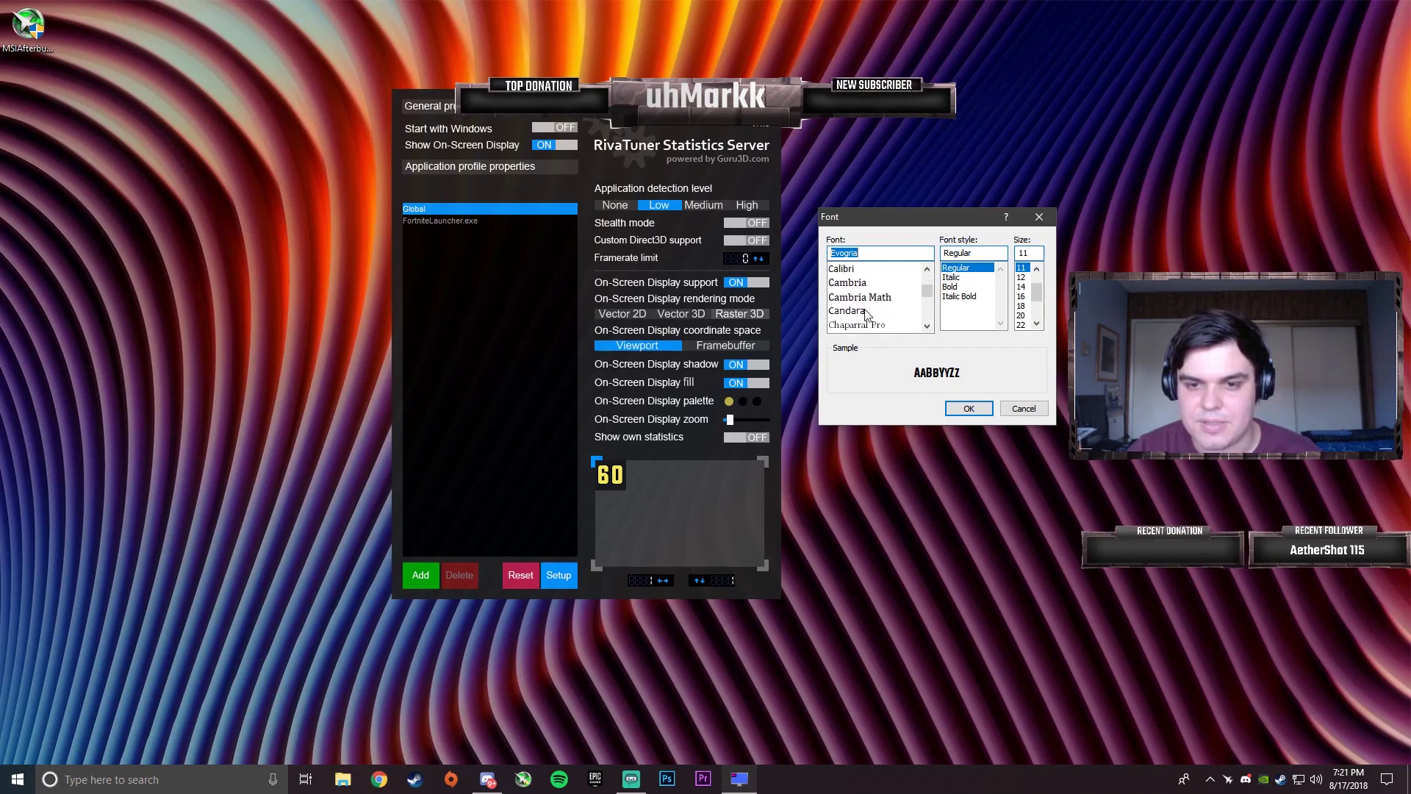
pyautogui.scroll(8, 866, 315)
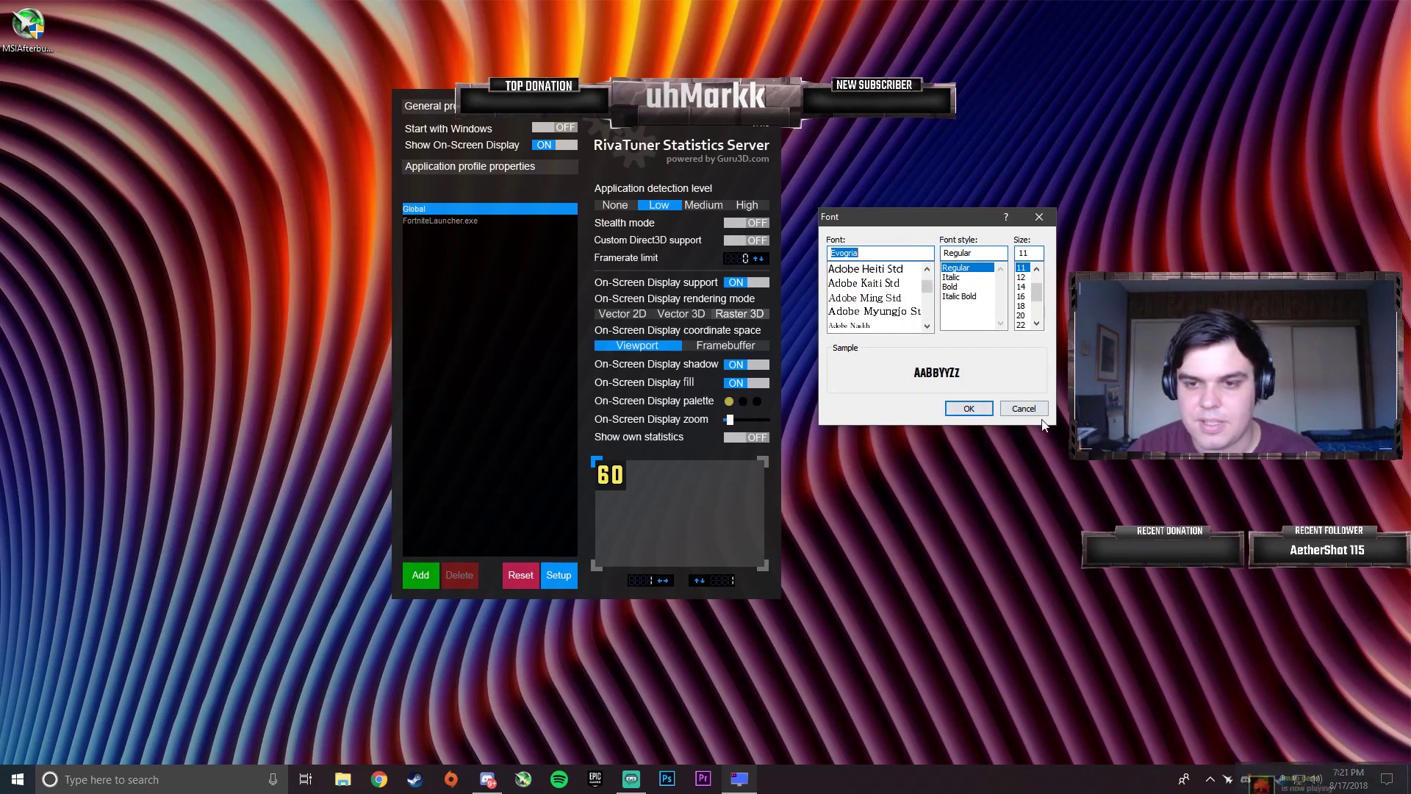
pyautogui.click(1015, 409)
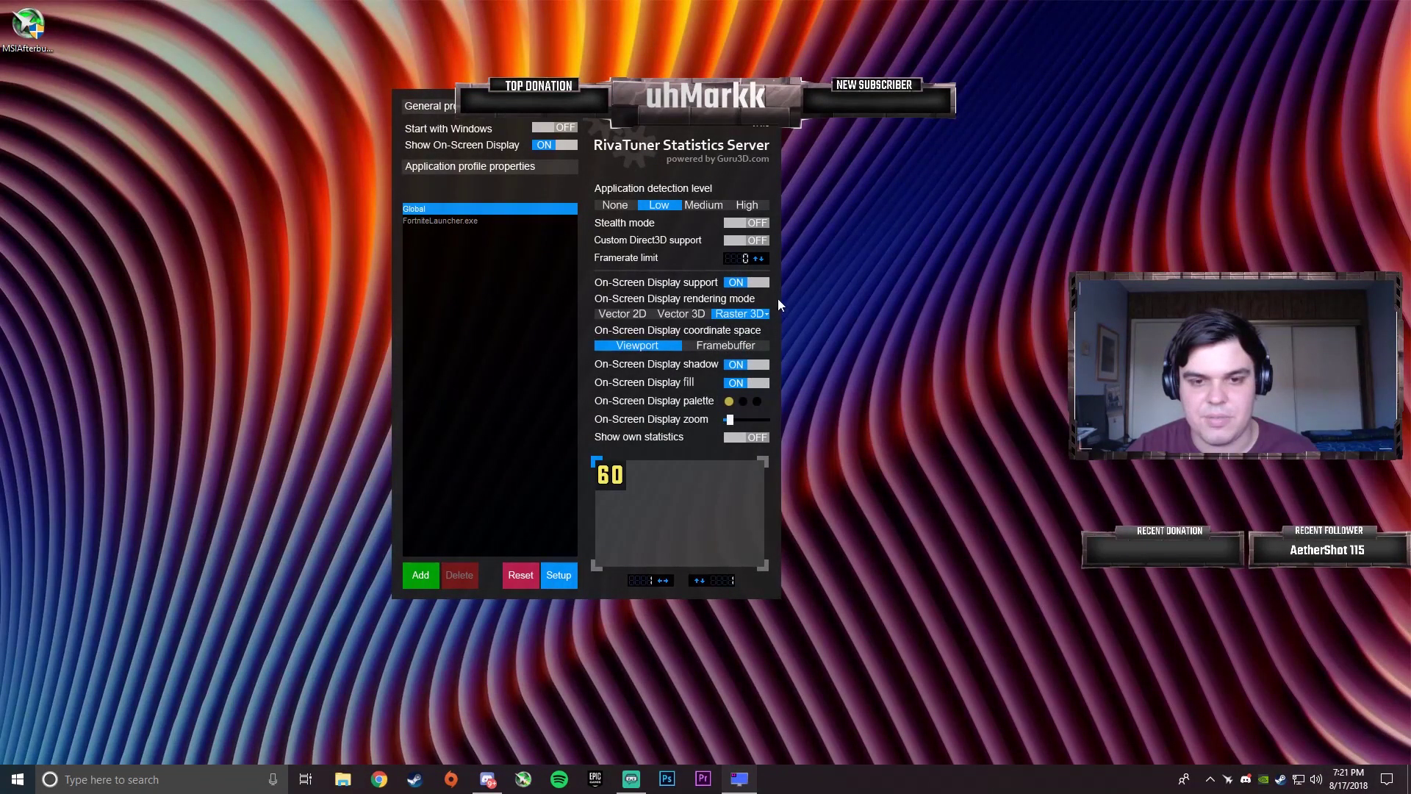
pyautogui.click(769, 313)
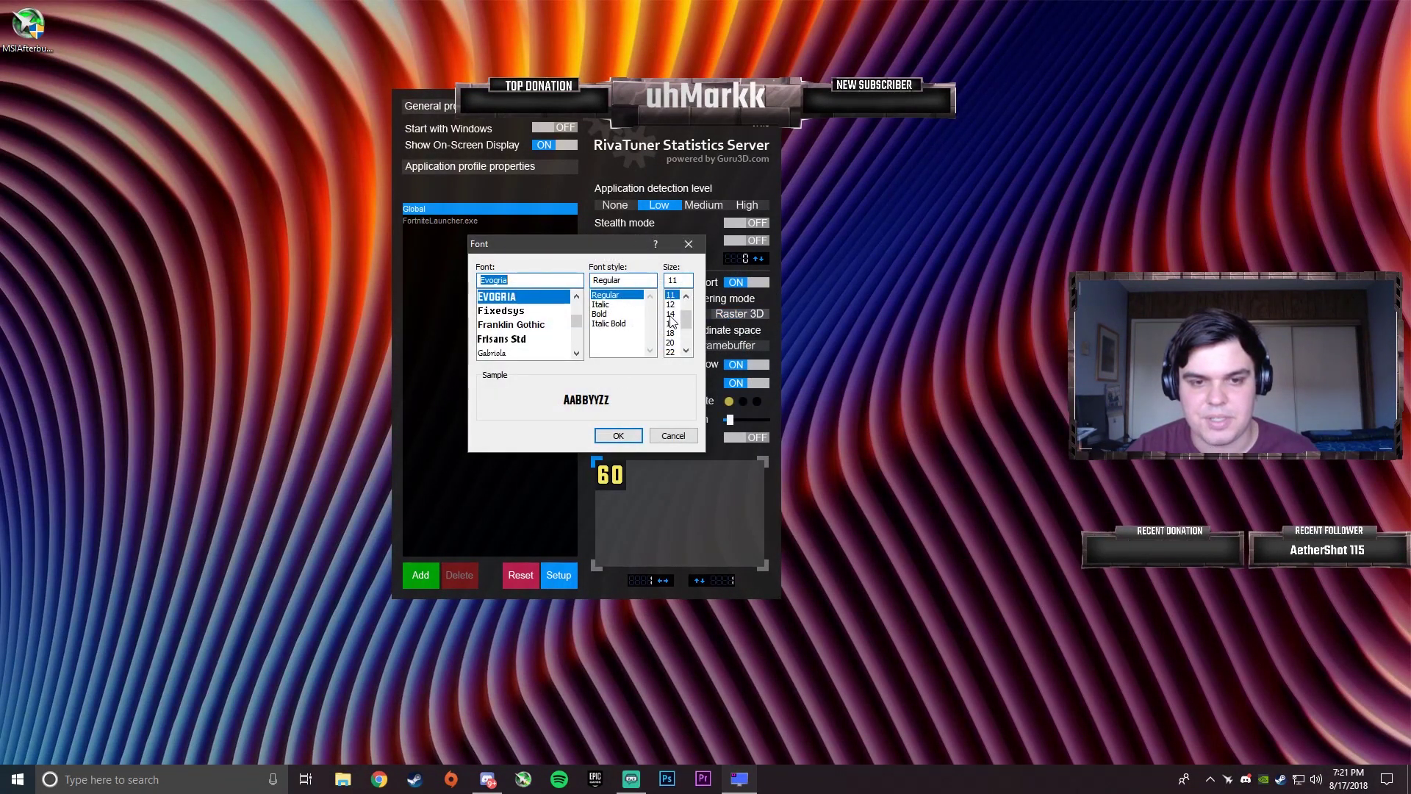
pyautogui.click(679, 436)
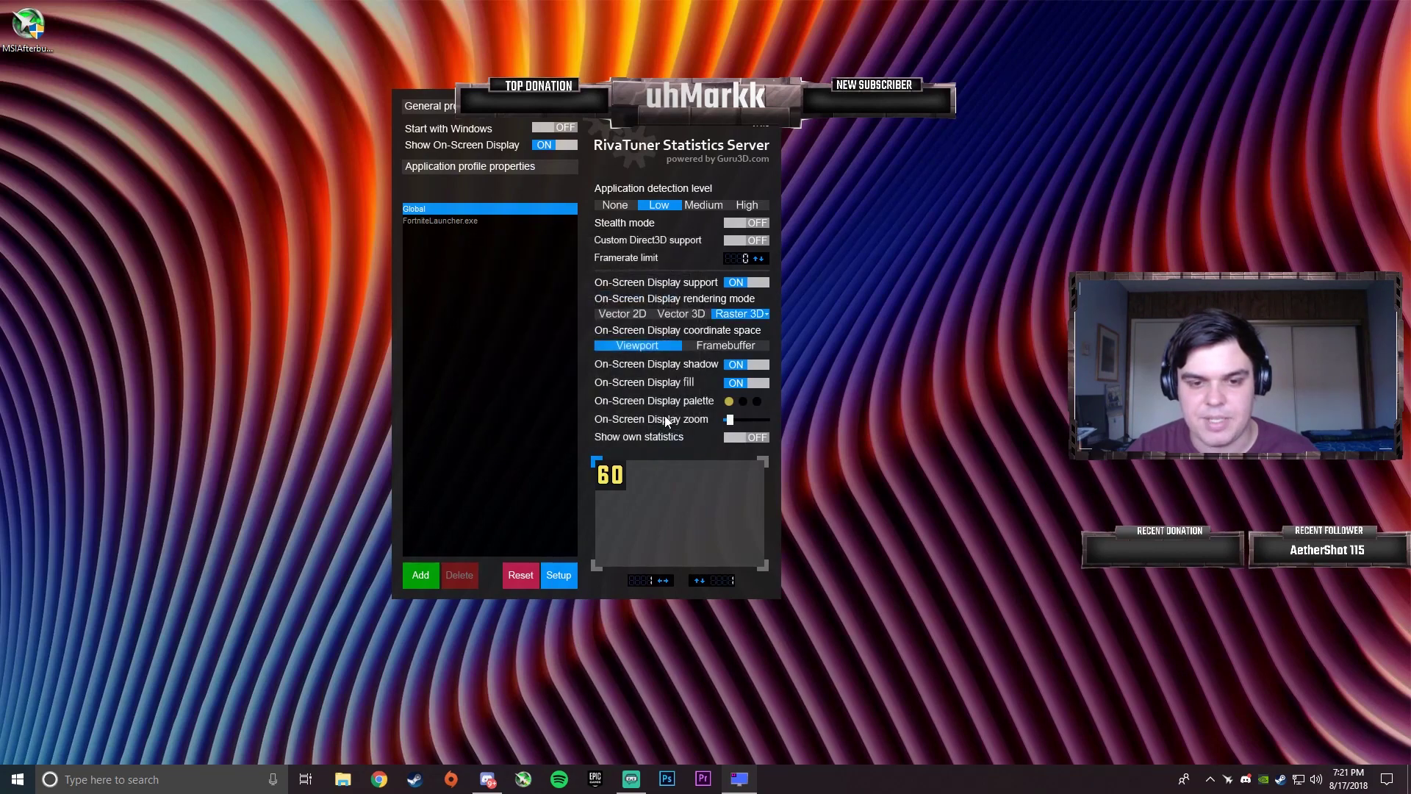